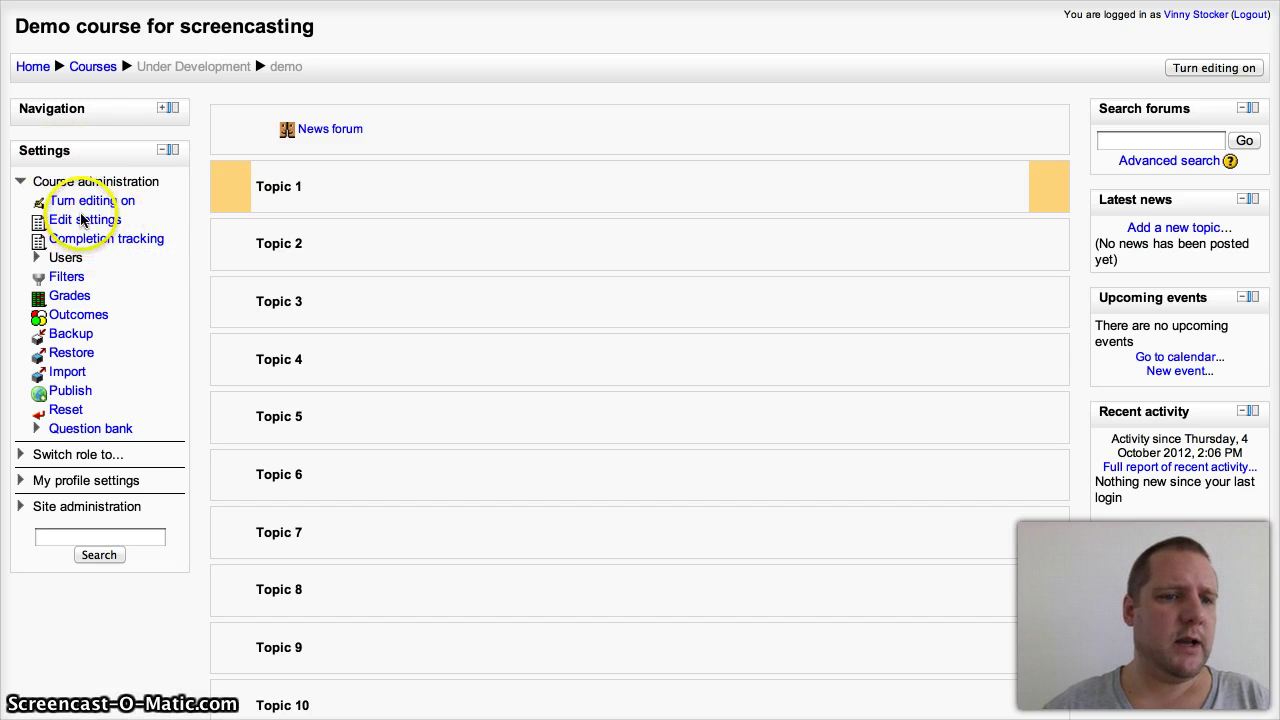
# Open the demo course's settings for editing and review the fields of the General section.
pyautogui.click(84, 220)
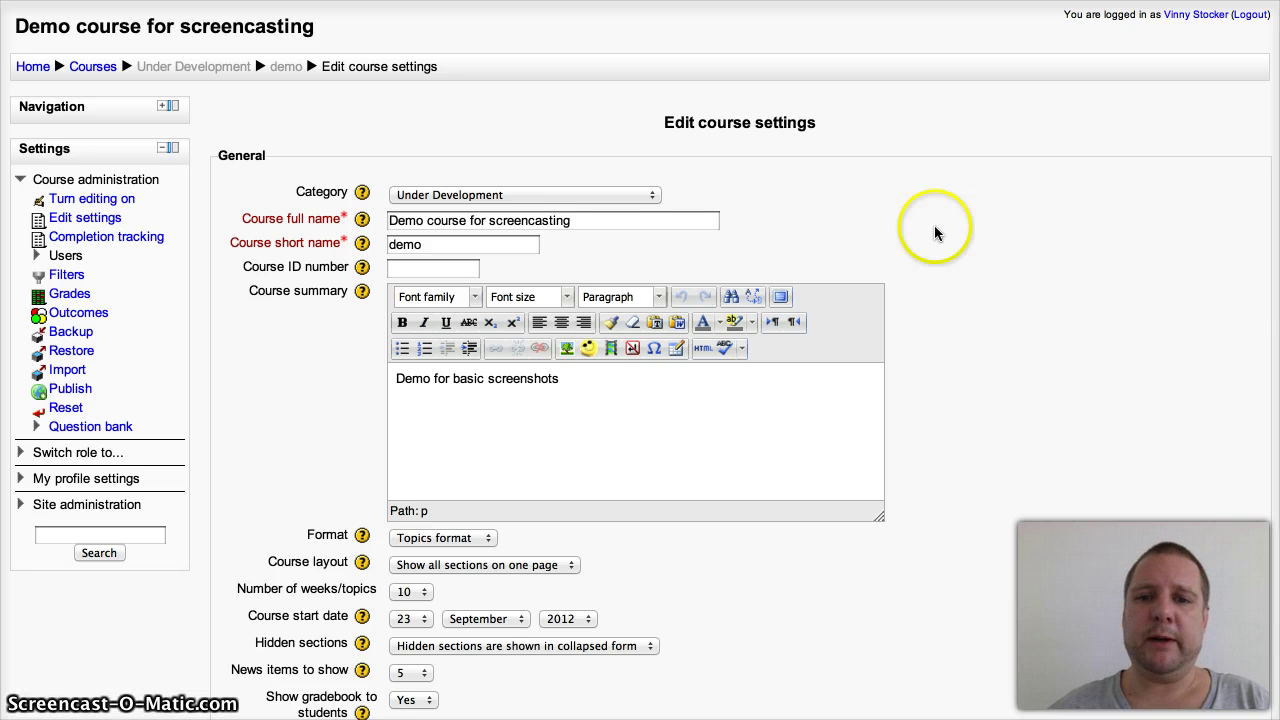
pyautogui.scroll(-2, 976, 318)
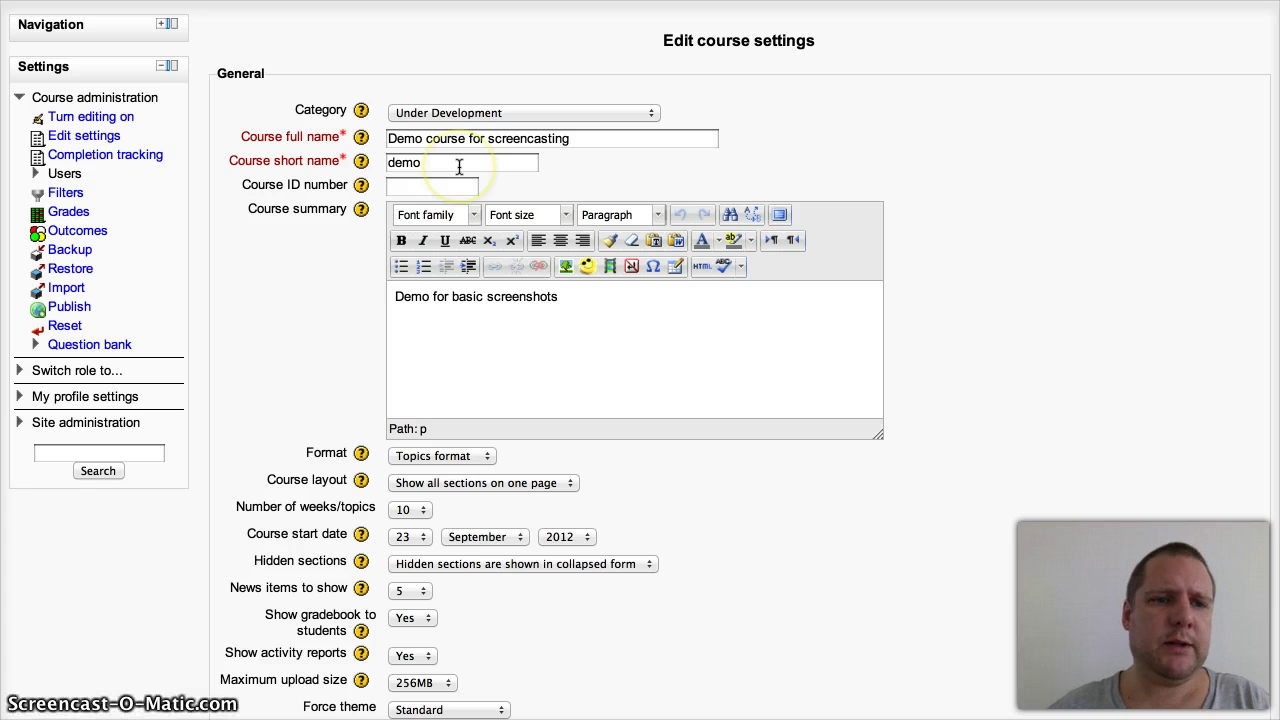
pyautogui.click(425, 163)
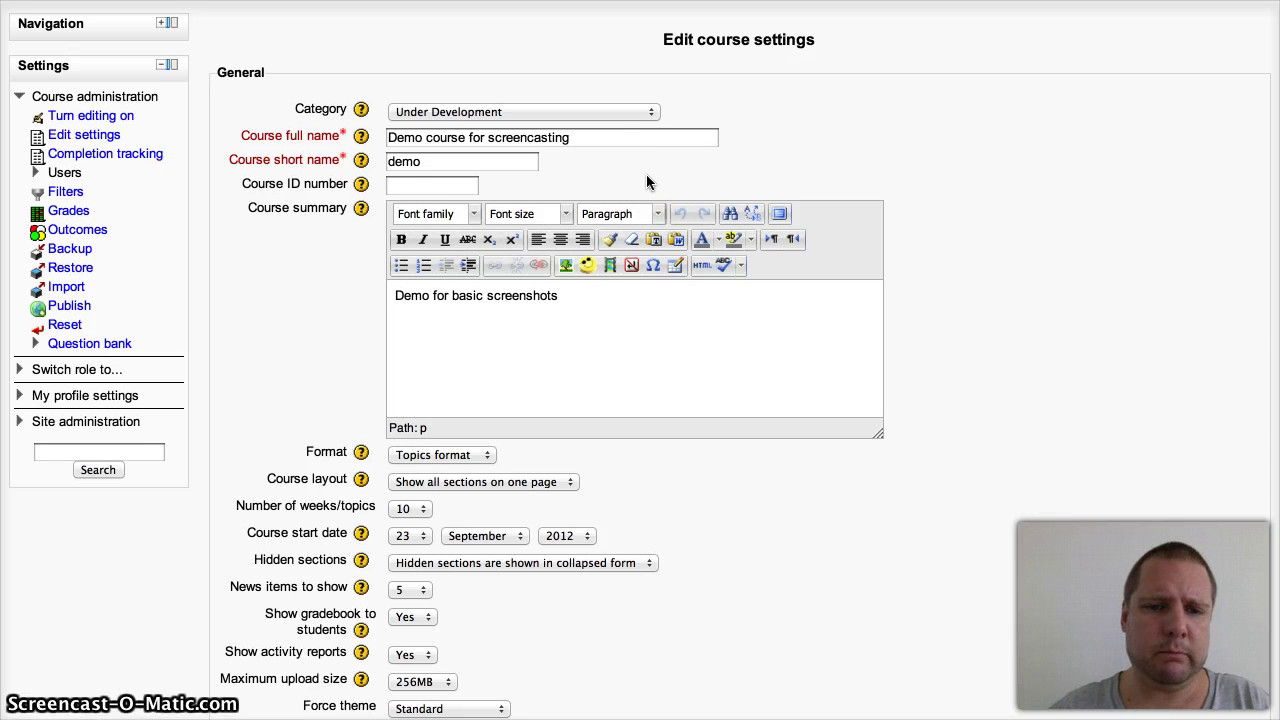
pyautogui.scroll(-1, 646, 182)
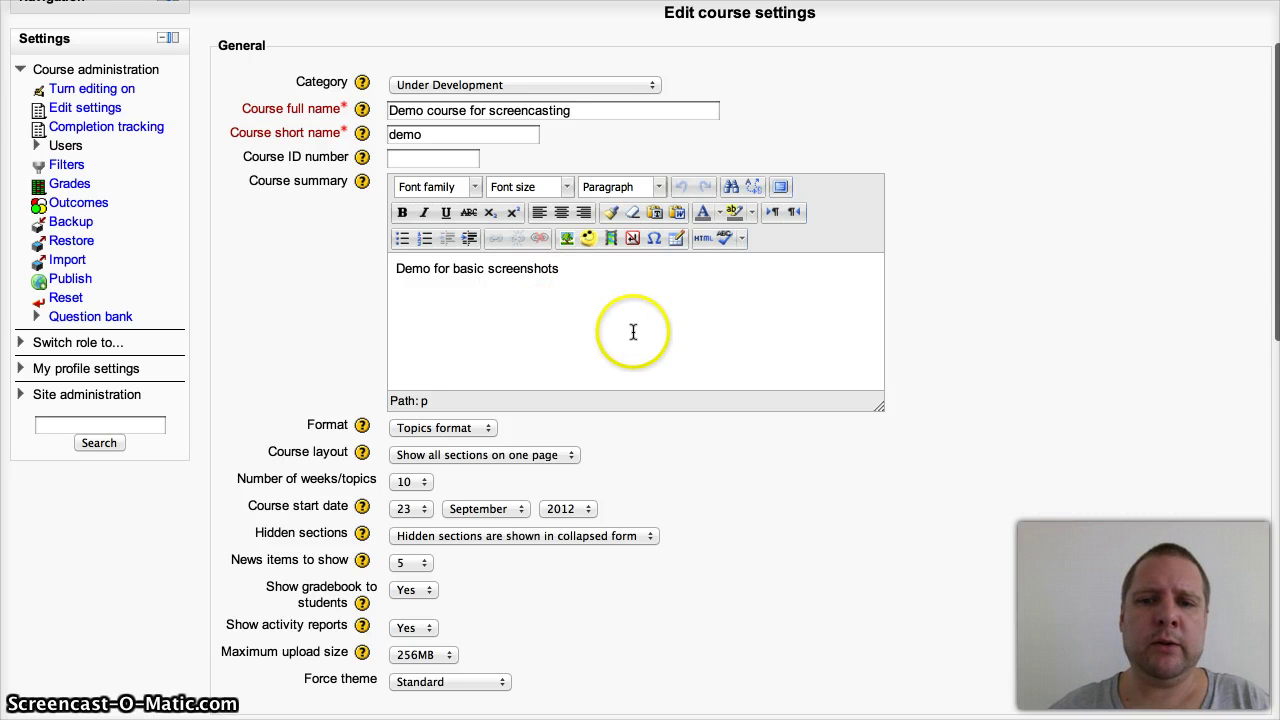
pyautogui.scroll(-1, 926, 366)
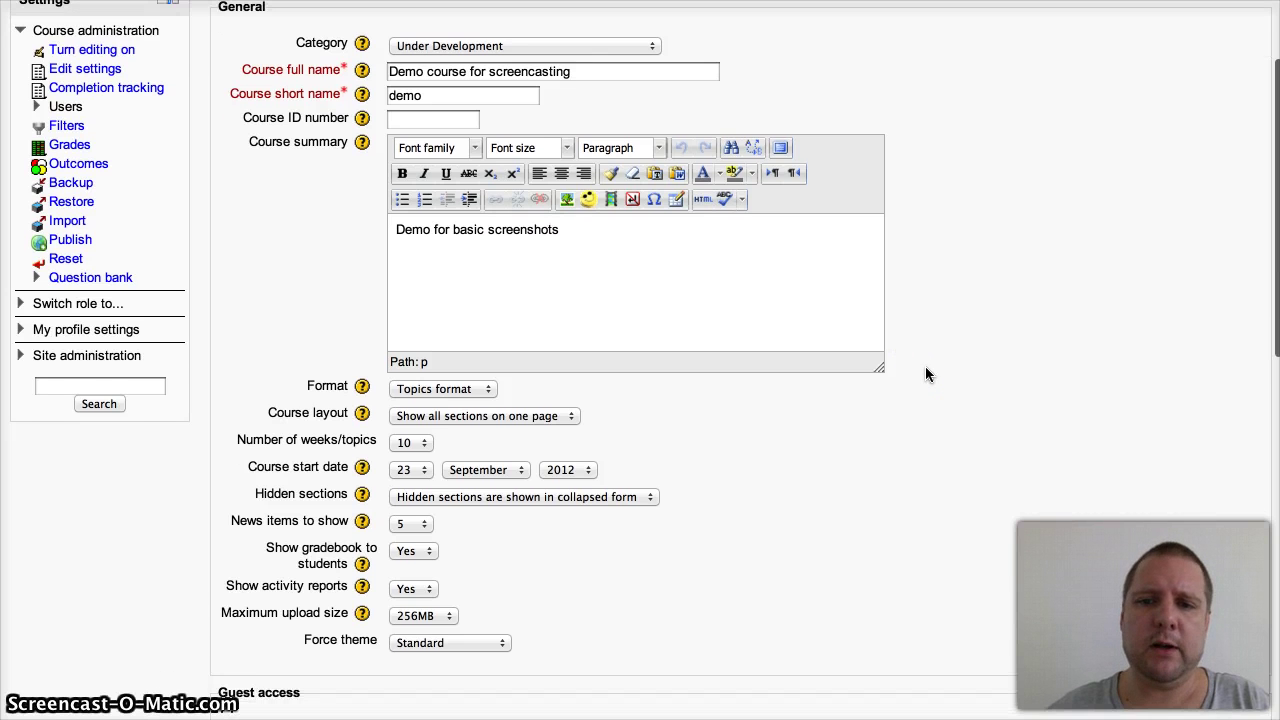
pyautogui.scroll(-2, 925, 373)
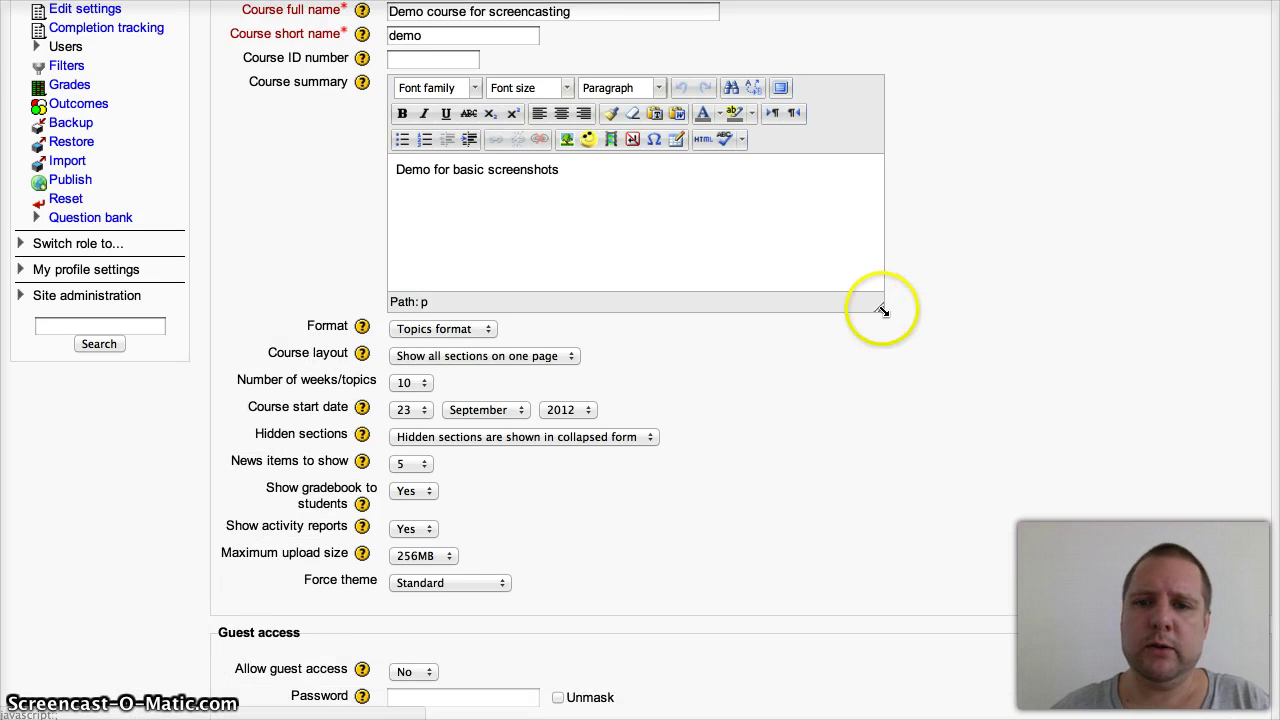
pyautogui.scroll(-3, 935, 316)
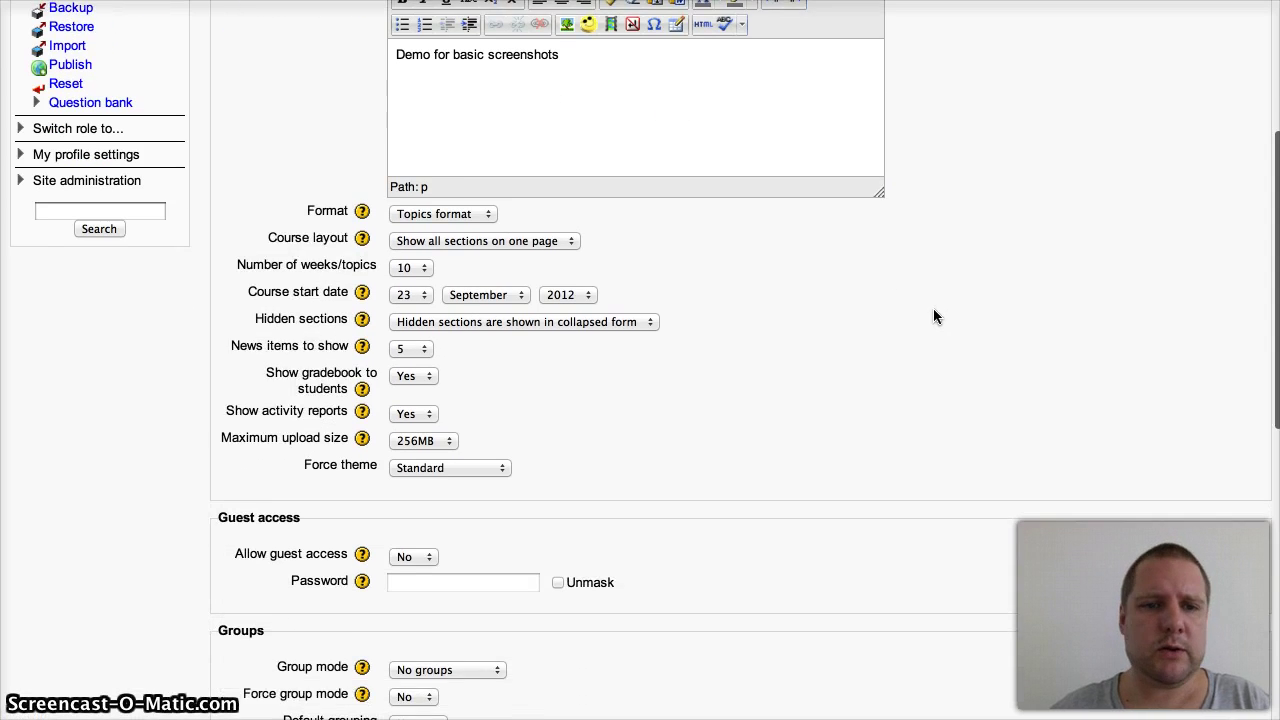
pyautogui.scroll(-2, 935, 316)
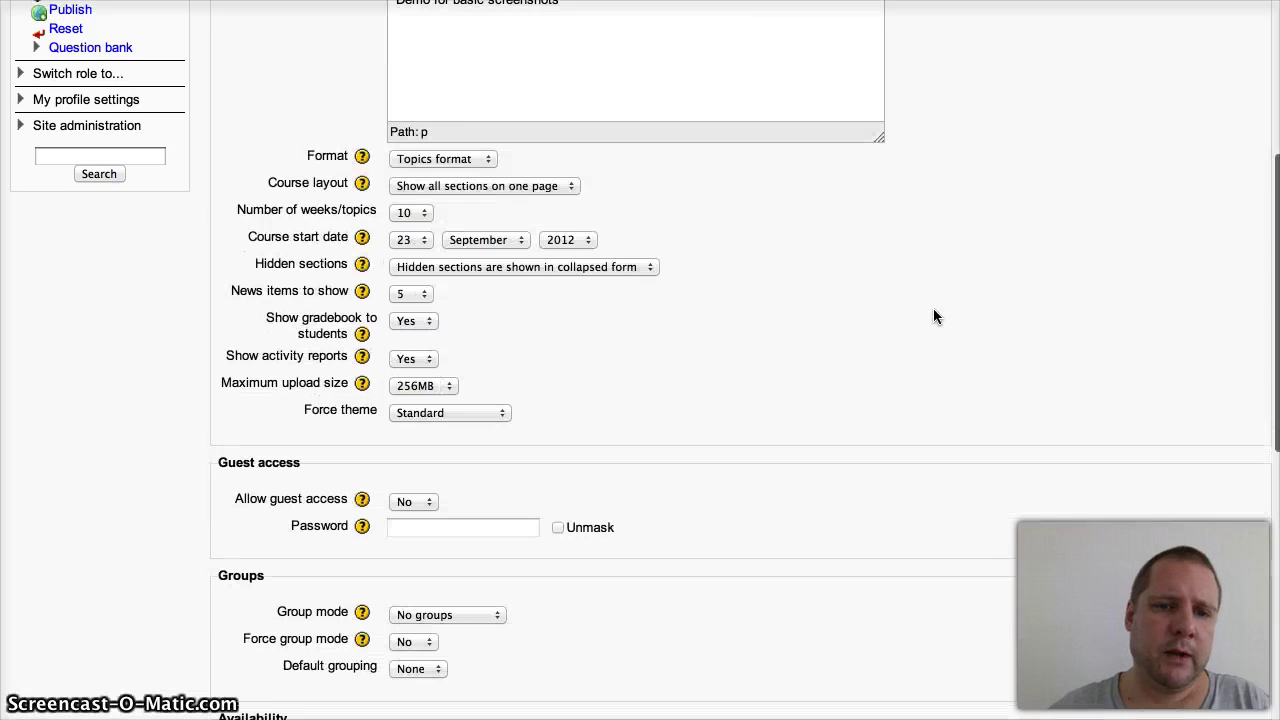
# Read the help text on course formats and check the available course layout options.
pyautogui.click(362, 157)
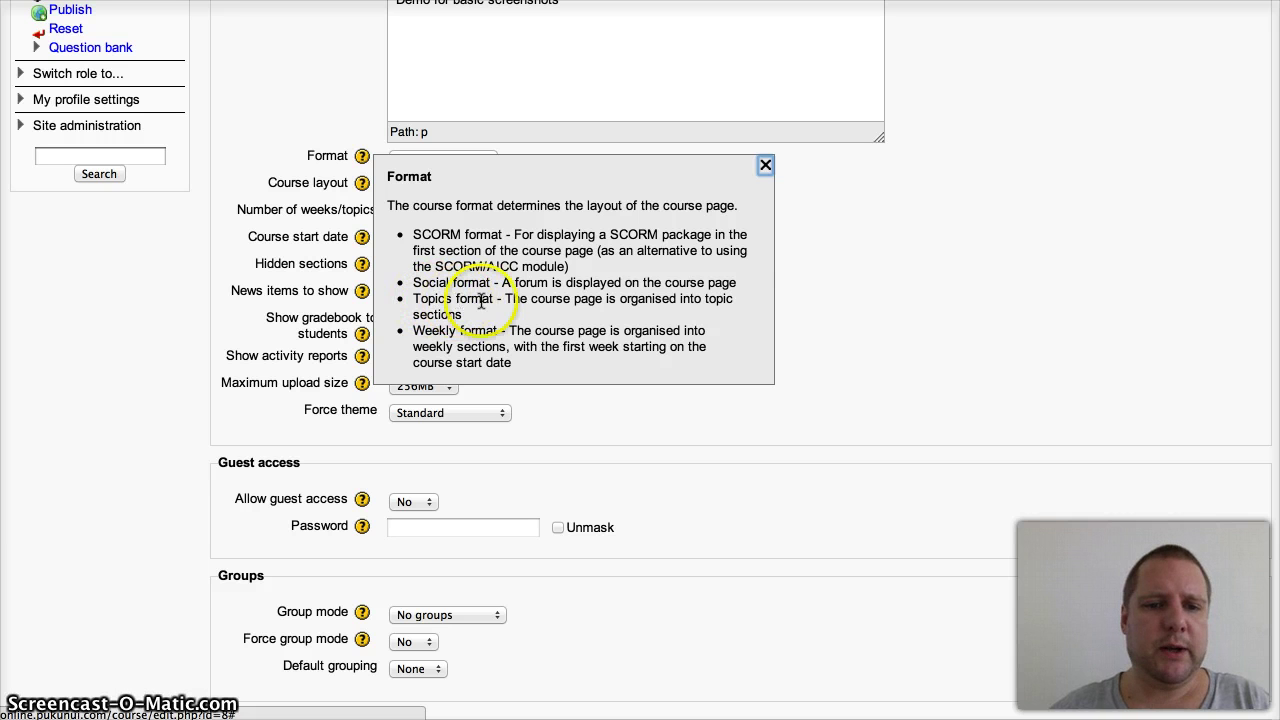
pyautogui.click(795, 291)
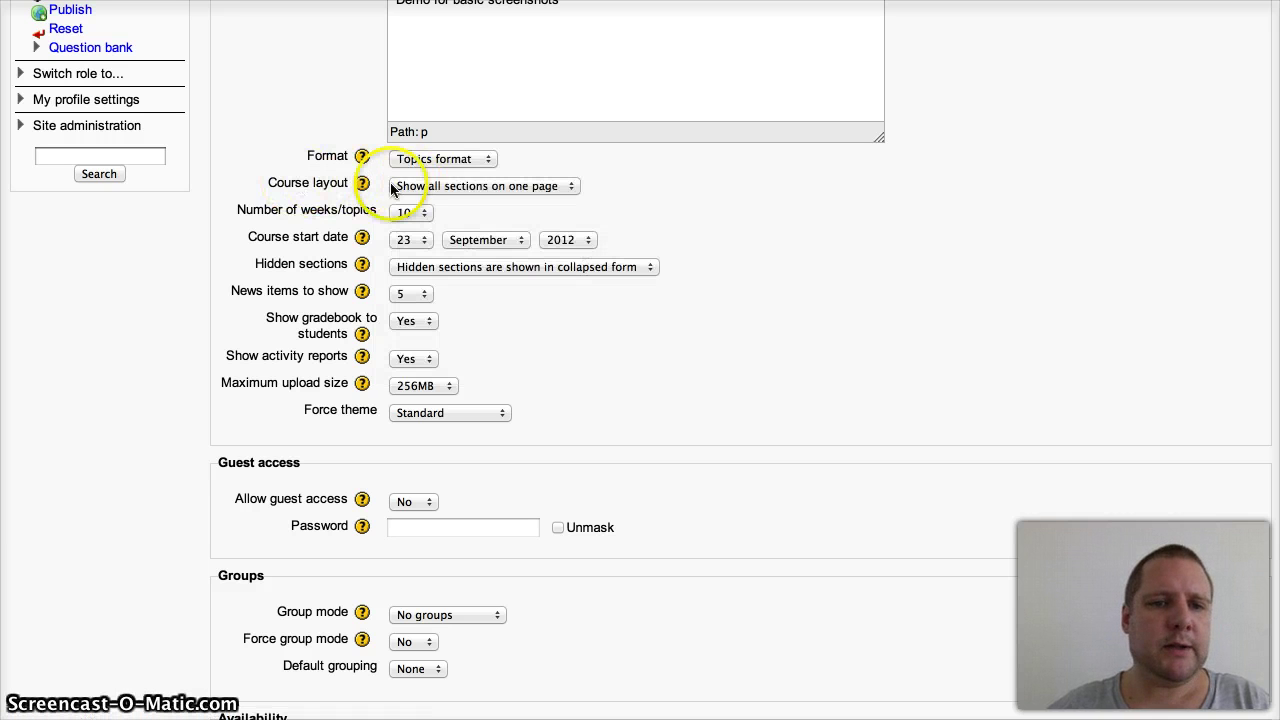
pyautogui.click(395, 185)
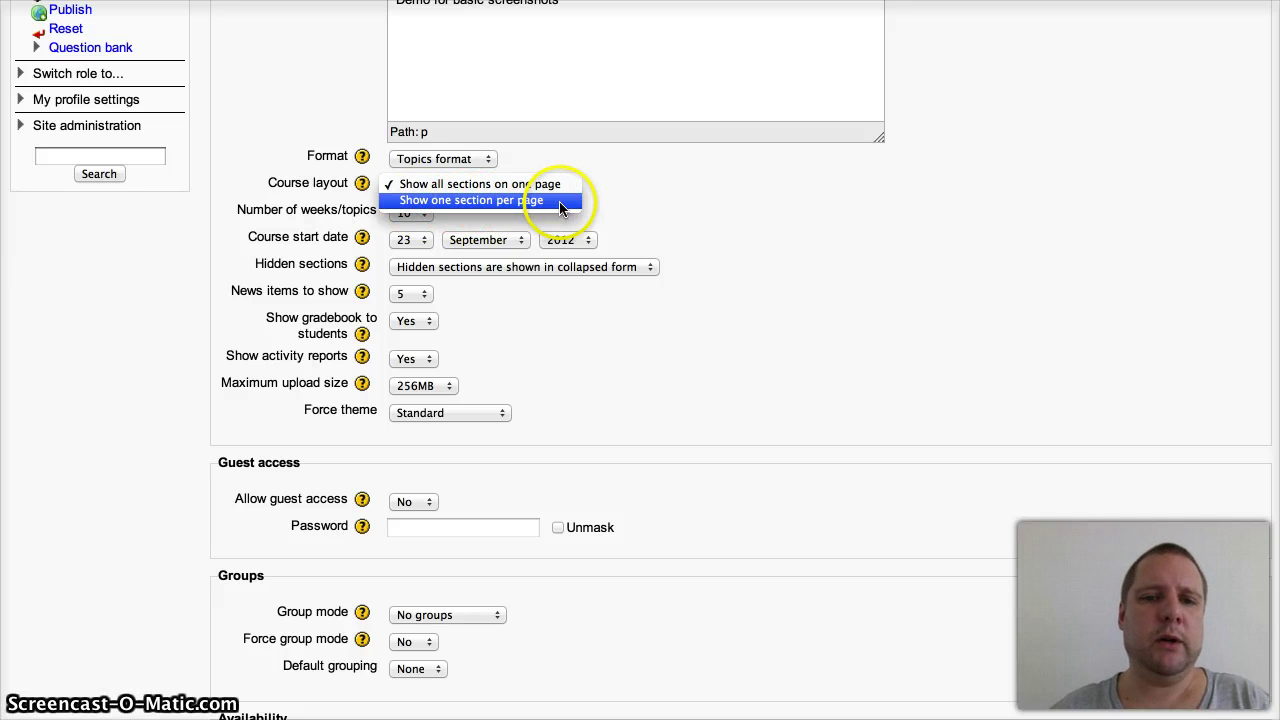
pyautogui.click(649, 208)
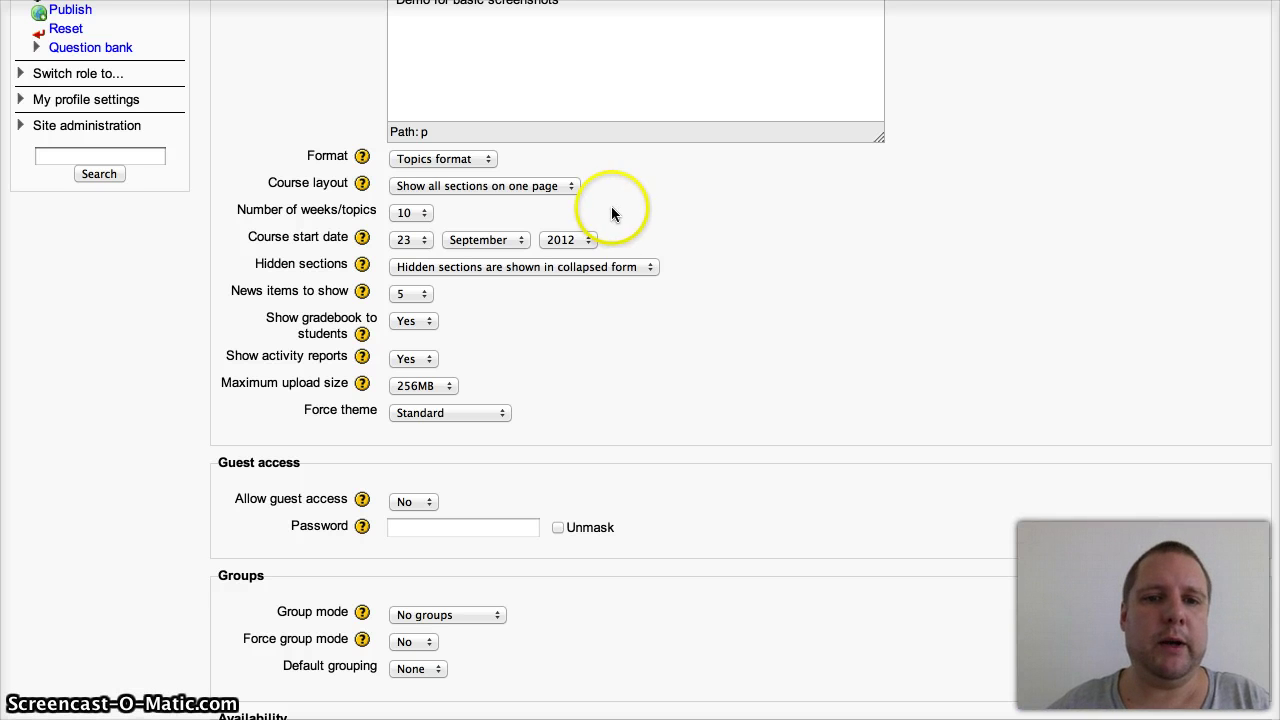
# Examine the available choices for the course format, including the weekly and social formats.
pyautogui.click(430, 159)
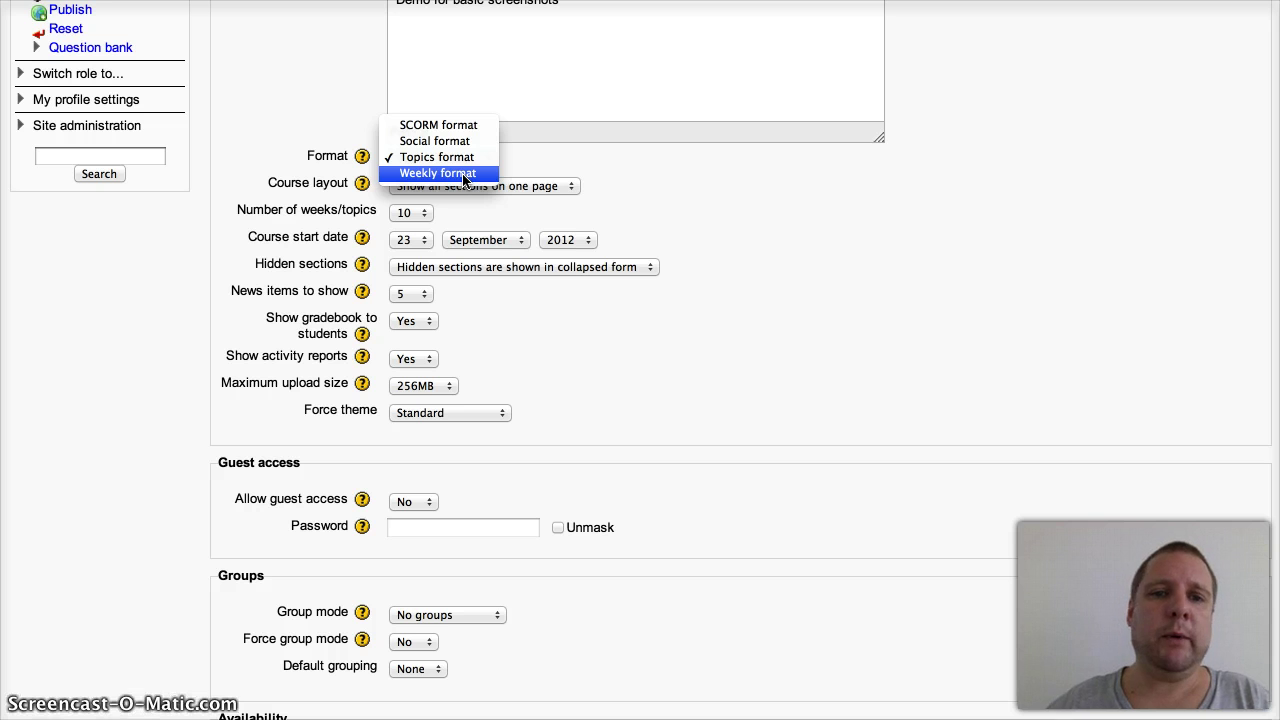
pyautogui.click(455, 176)
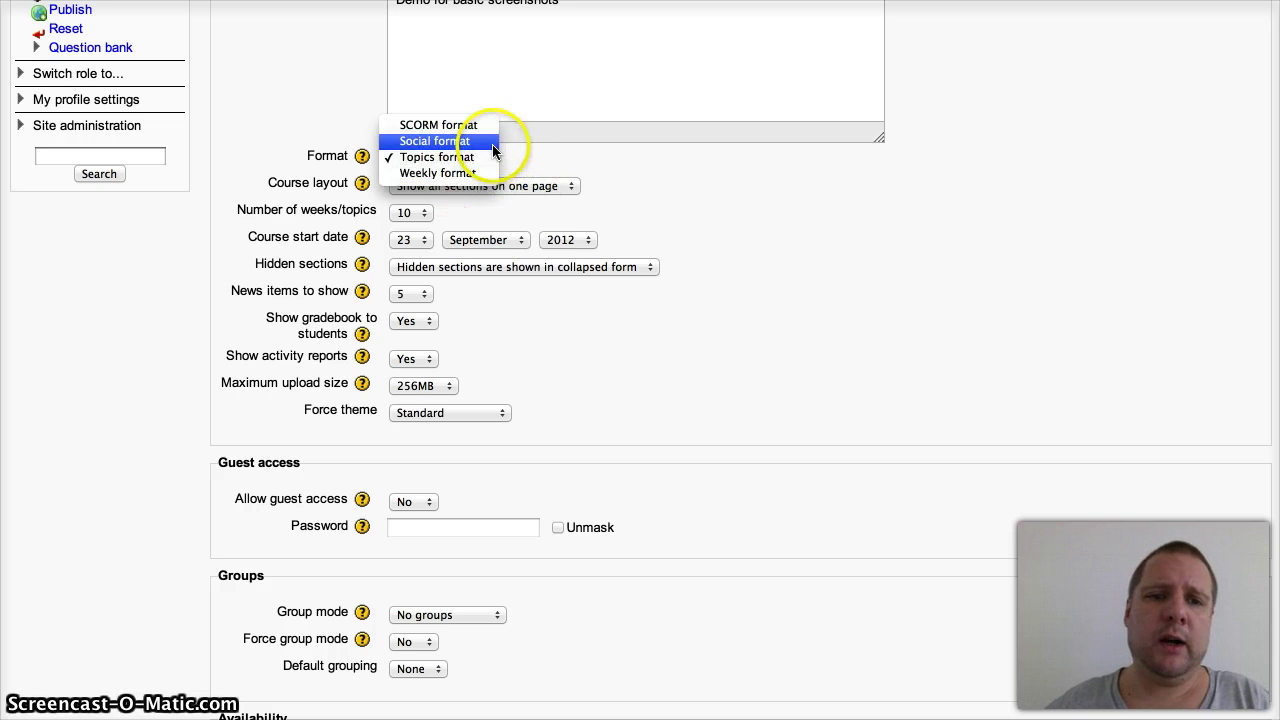
pyautogui.click(487, 146)
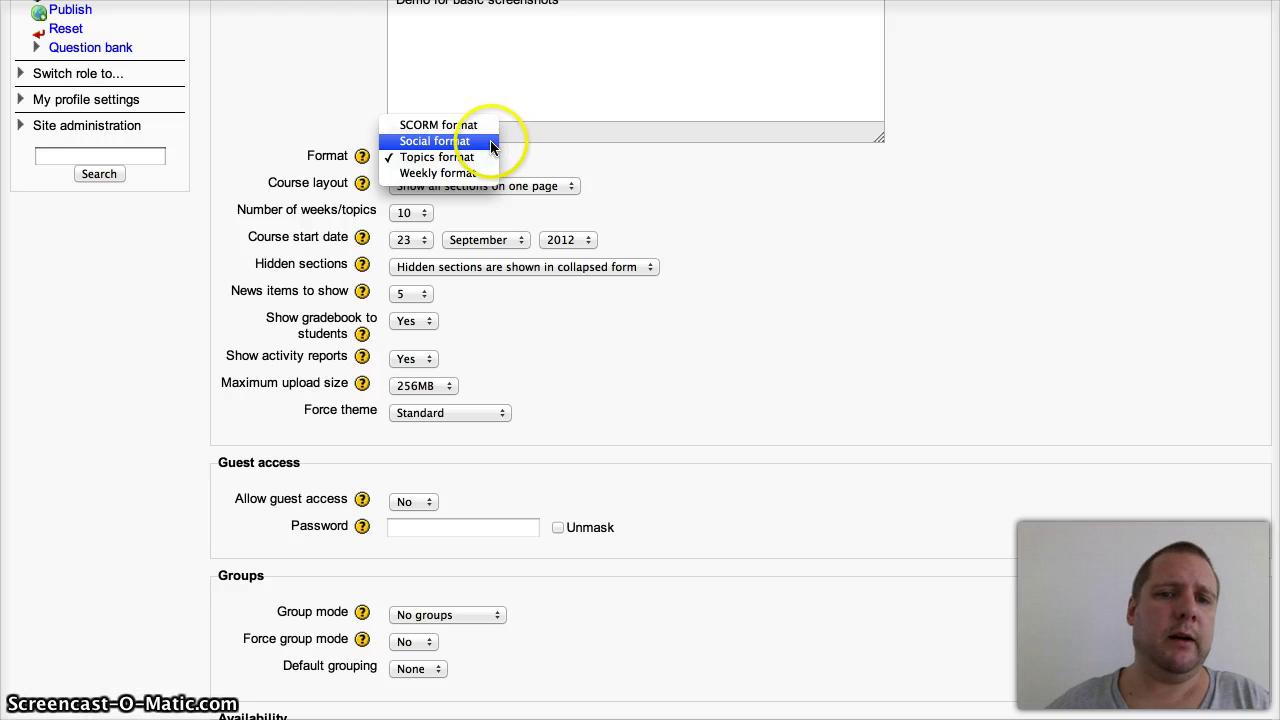
pyautogui.click(487, 146)
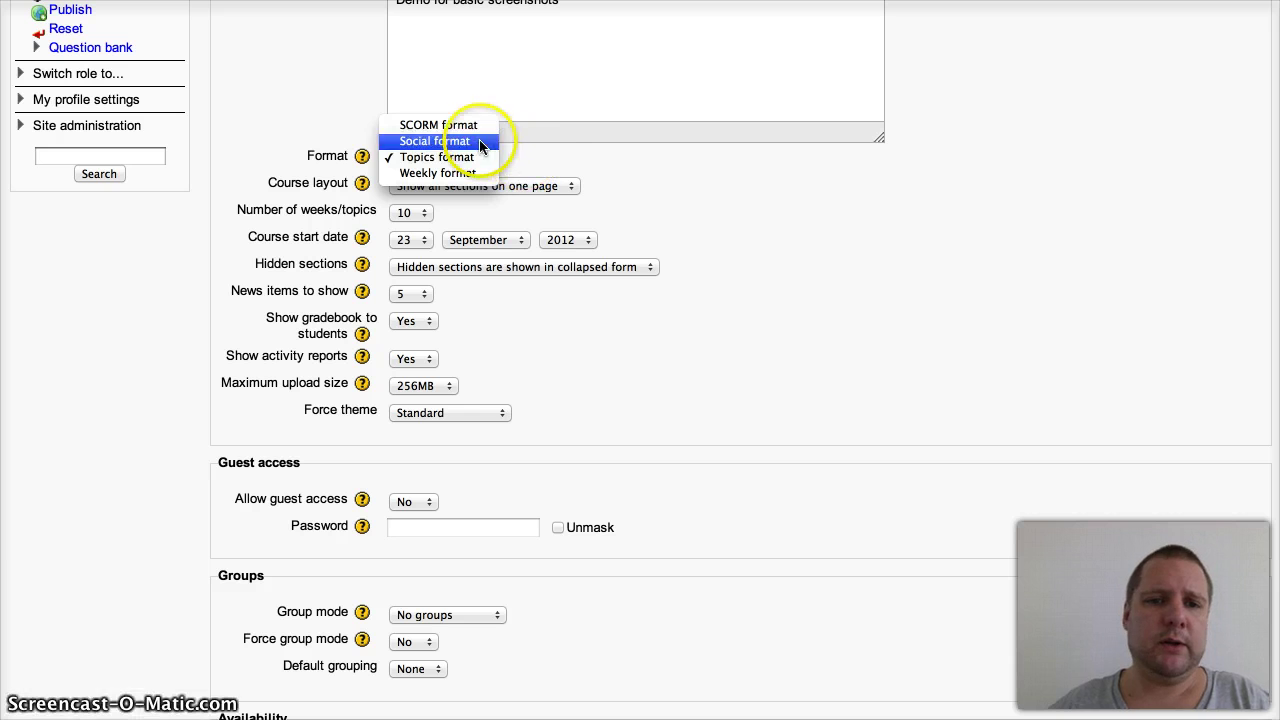
pyautogui.click(547, 170)
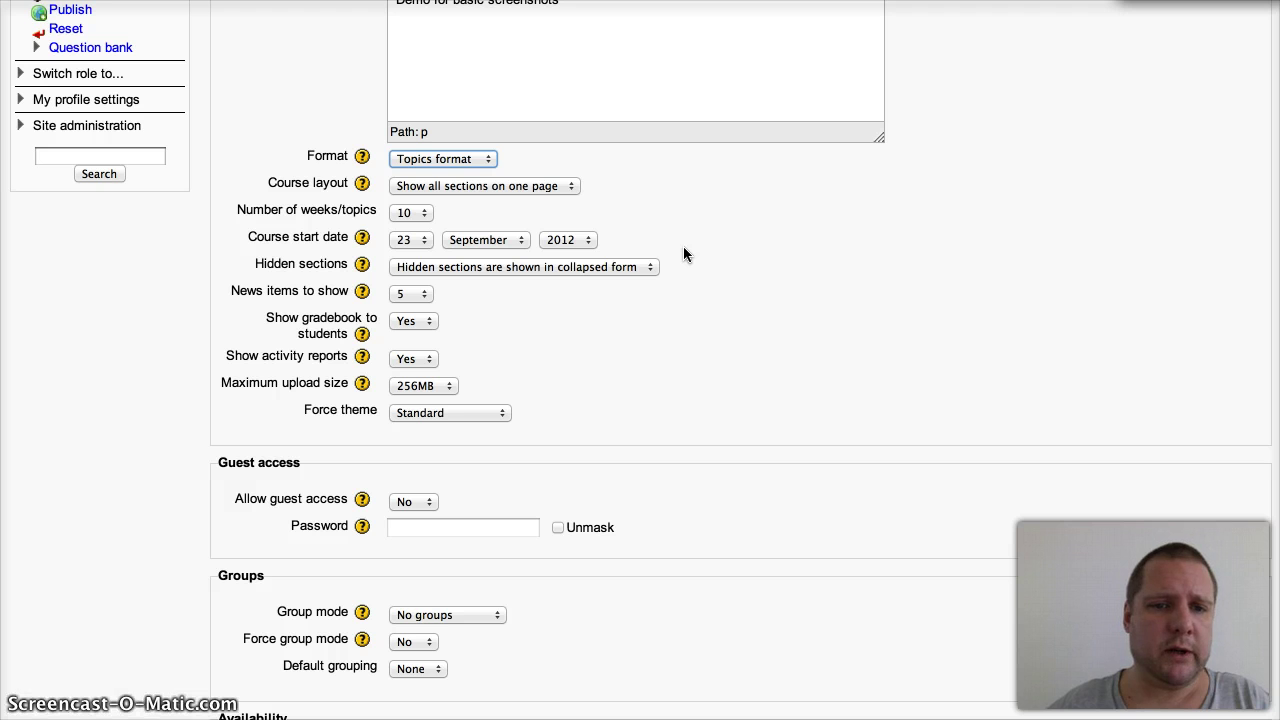
# Set the number of weeks/topics for the course to 9.
pyautogui.scroll(-1, 683, 246)
pyautogui.scroll(-2, 684, 254)
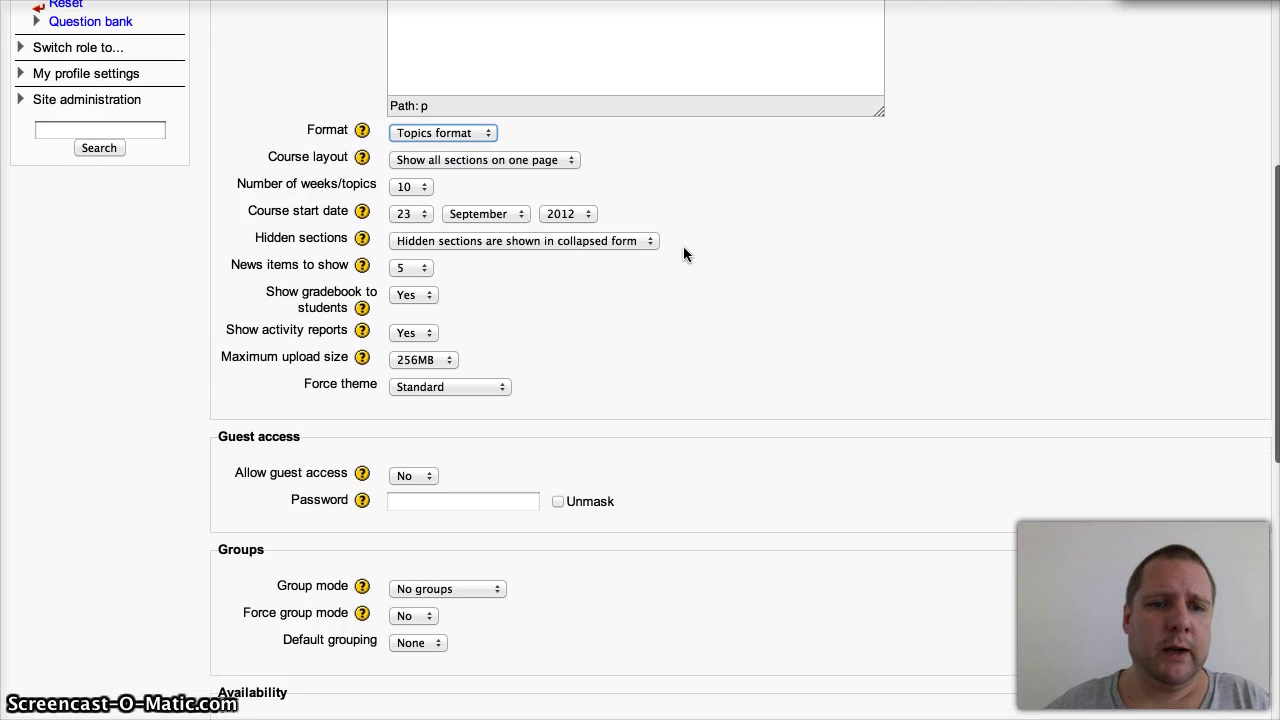
pyautogui.click(416, 186)
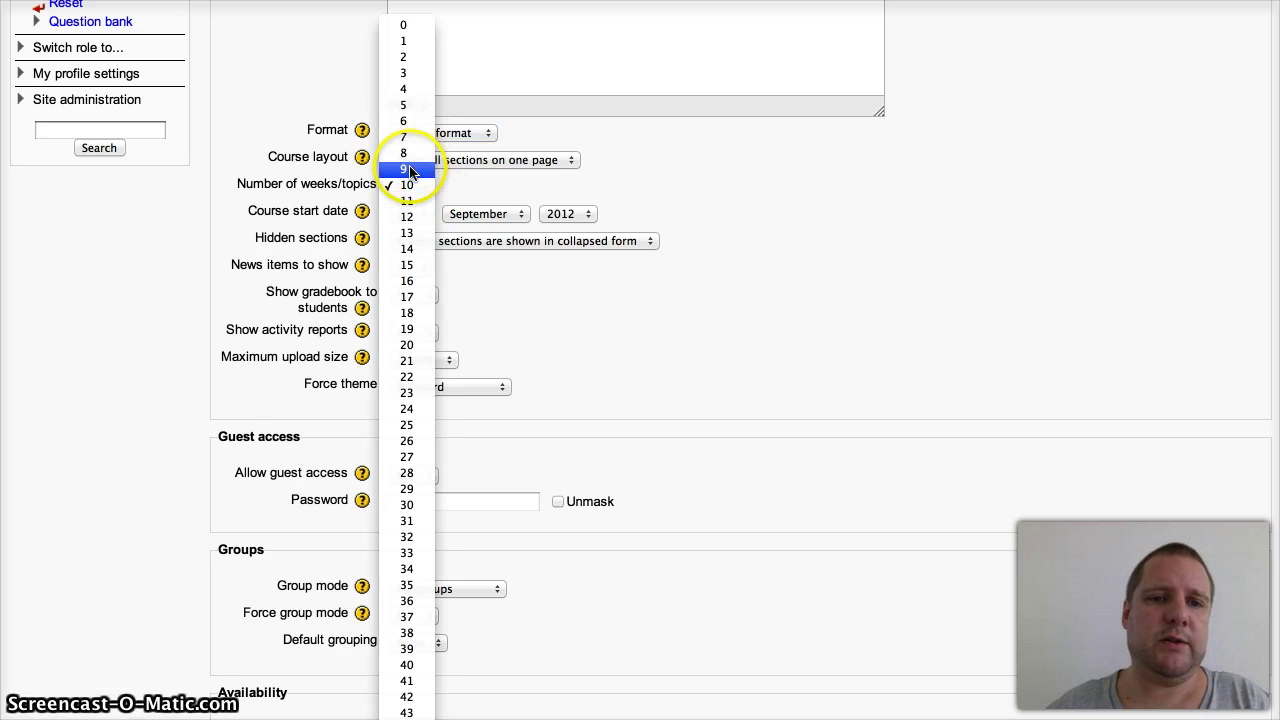
pyautogui.click(408, 169)
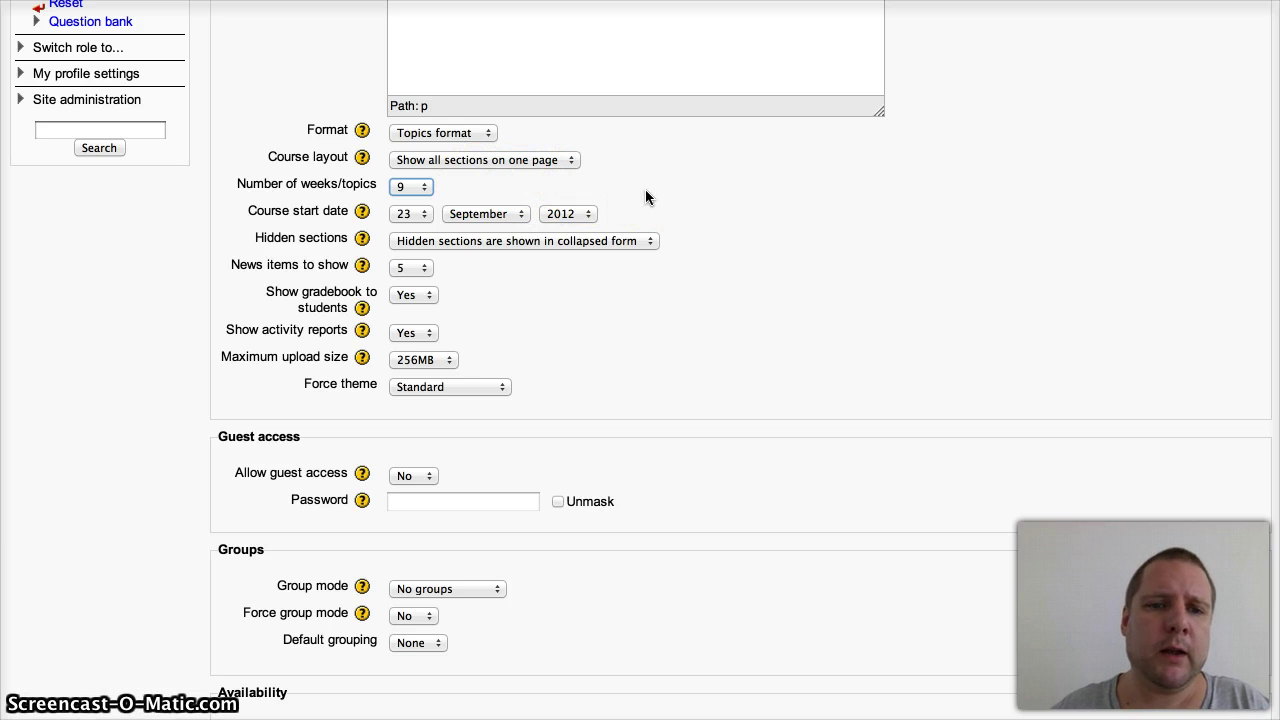
# Check the available choices for the number of news items to show.
pyautogui.scroll(-3, 740, 317)
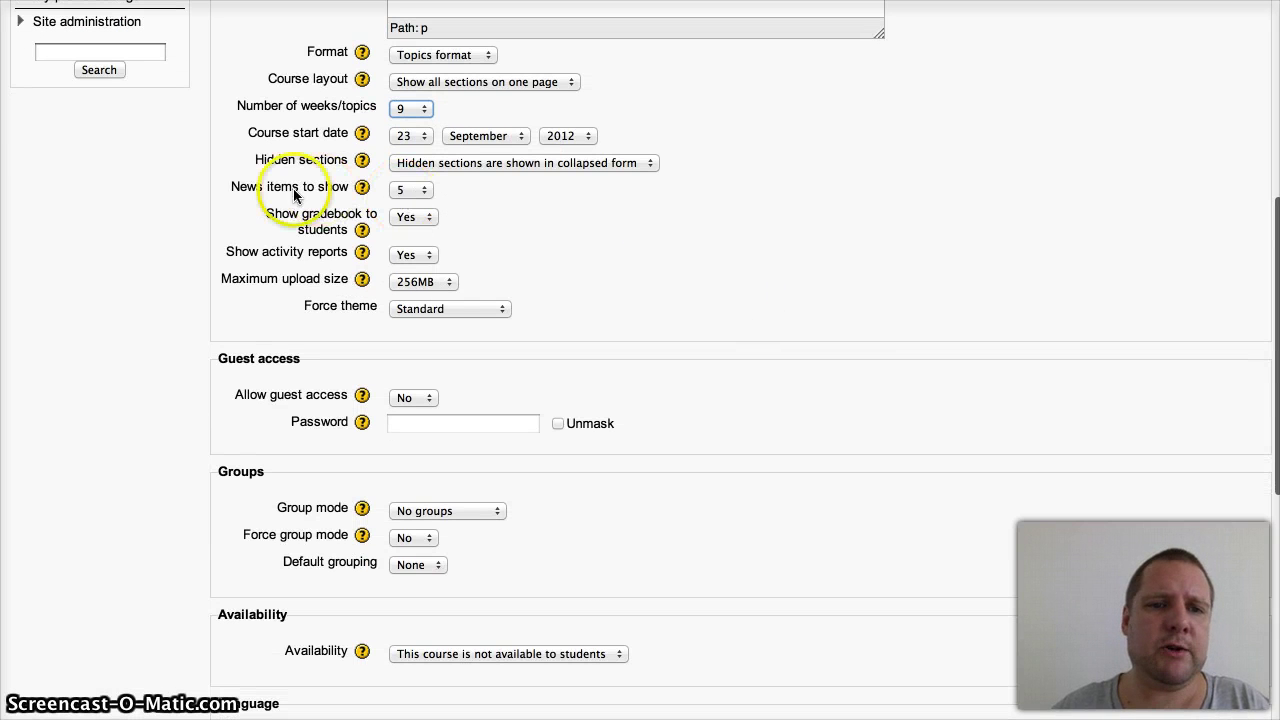
pyautogui.click(420, 189)
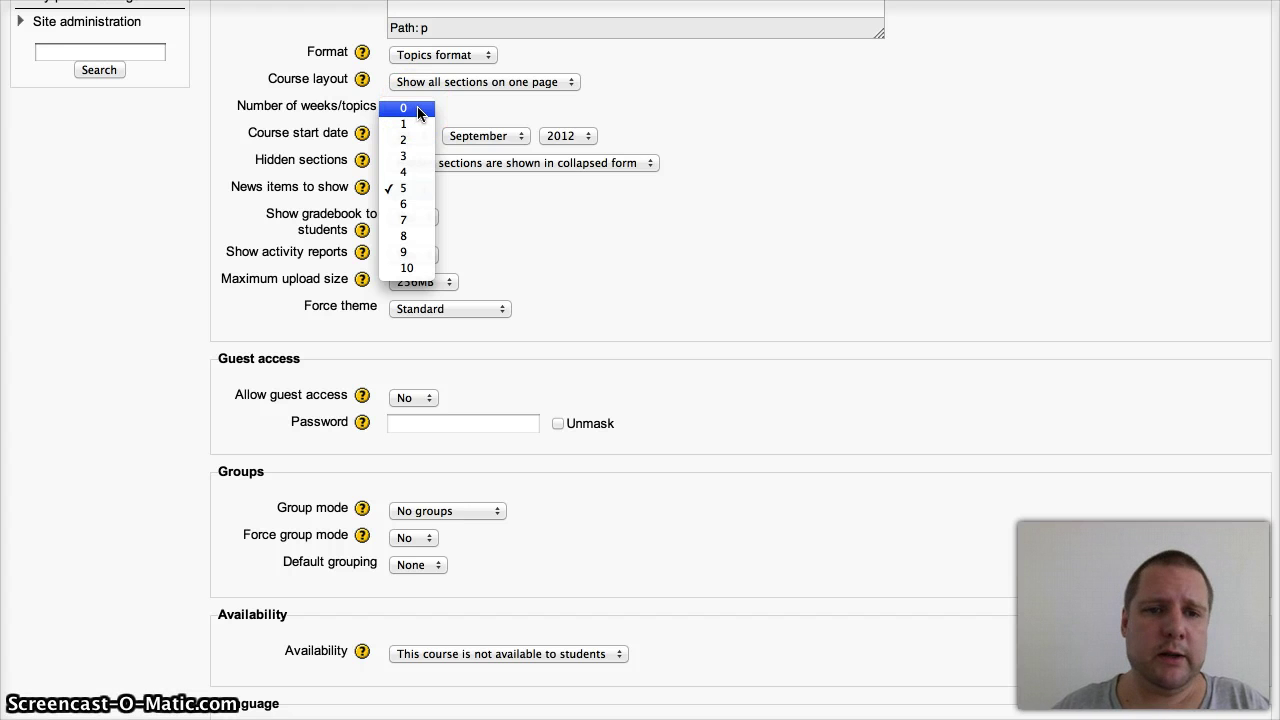
pyautogui.click(410, 112)
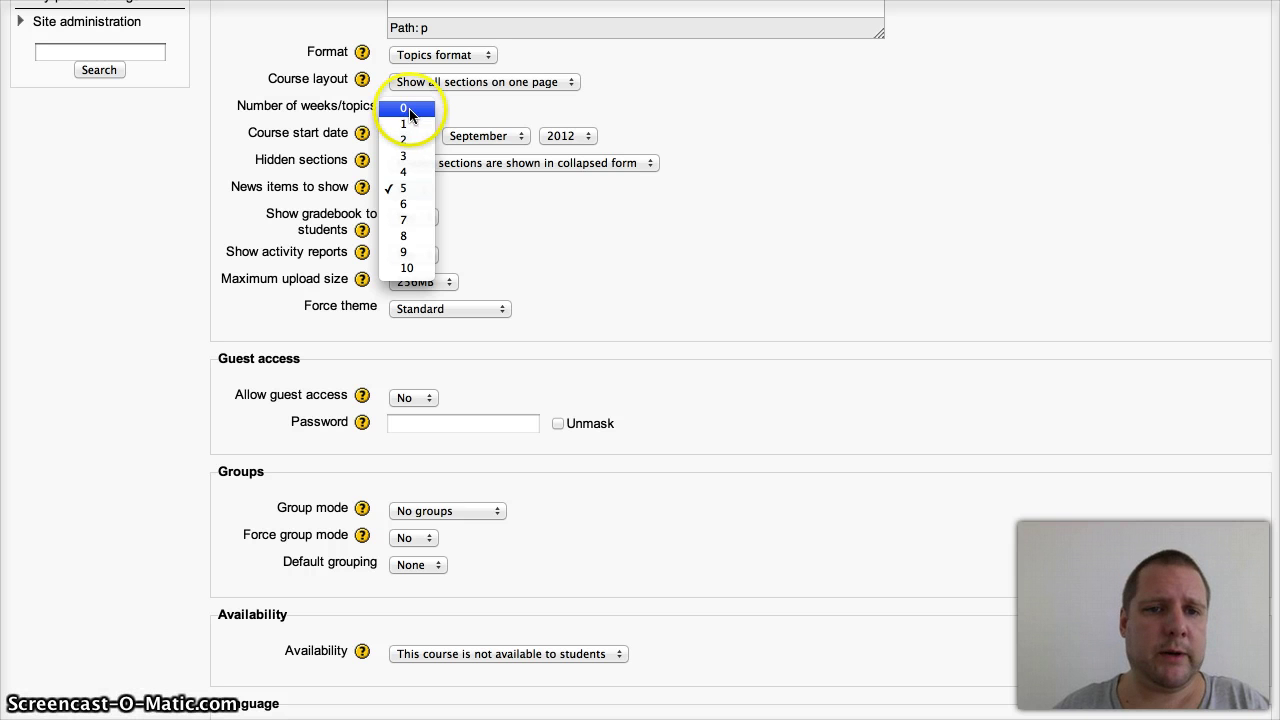
pyautogui.click(536, 250)
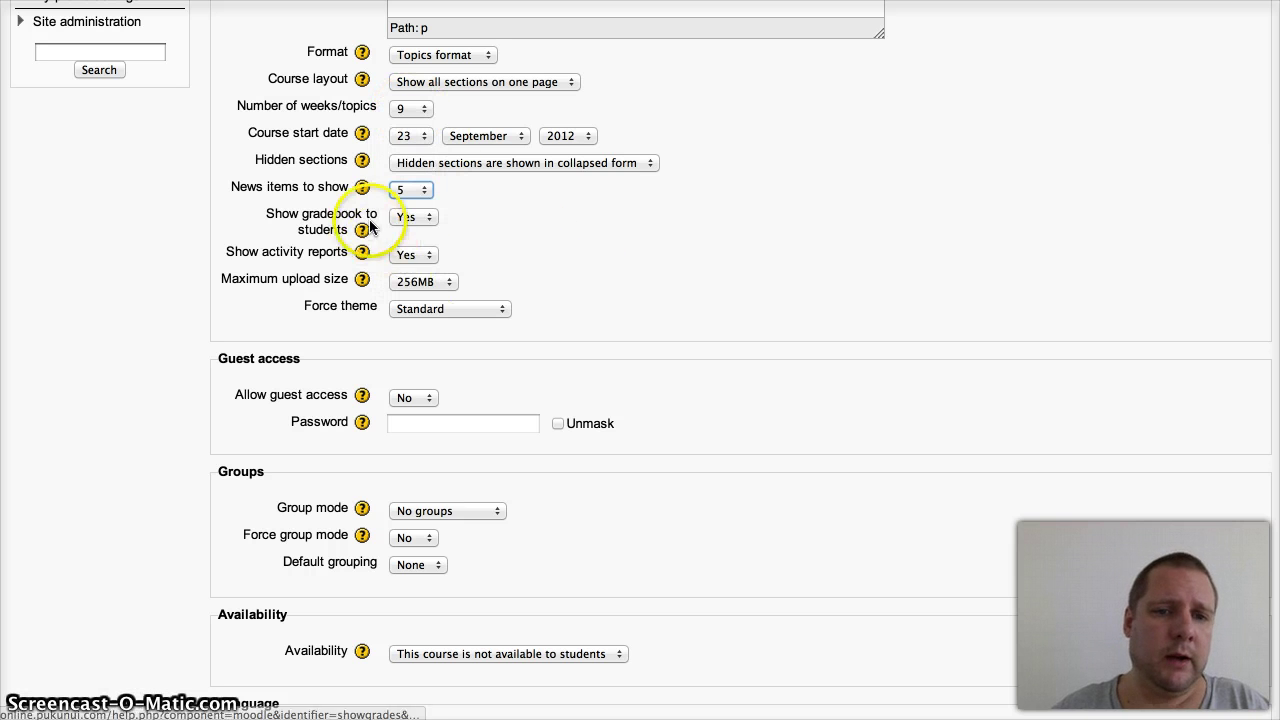
# Switch the option for showing the gradebook to students to No and back to Yes.
pyautogui.click(408, 218)
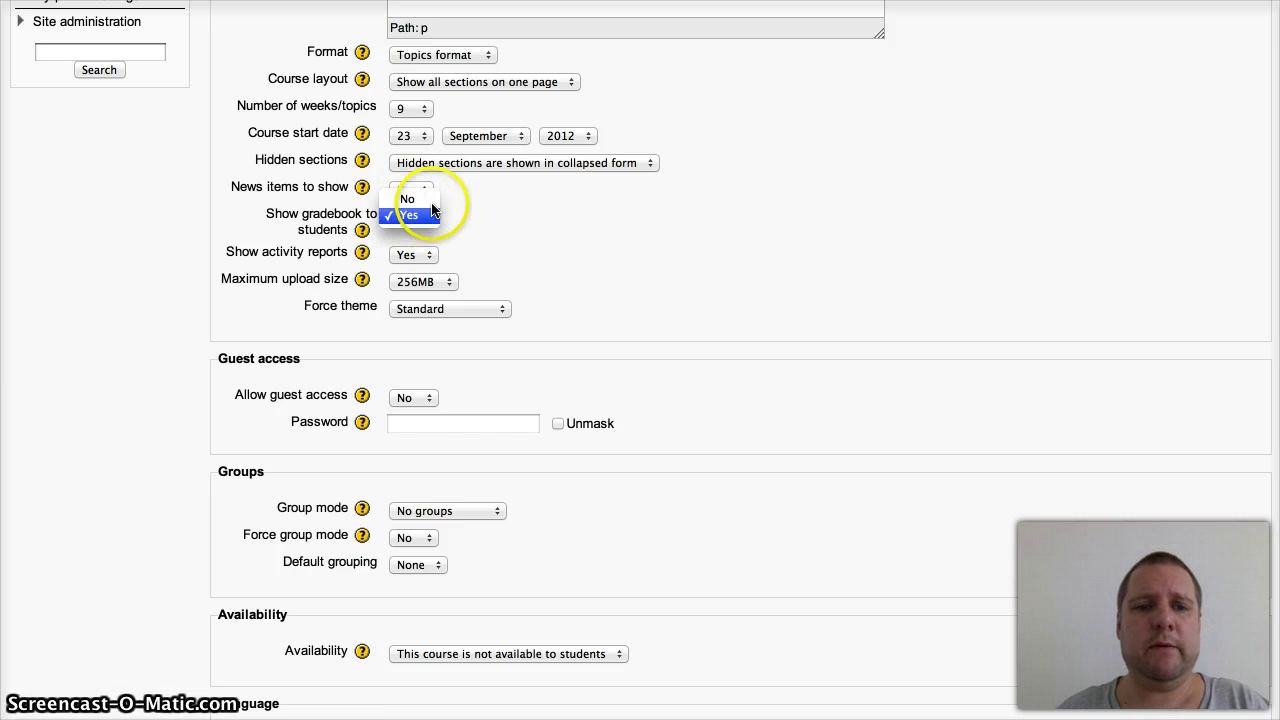
pyautogui.click(504, 224)
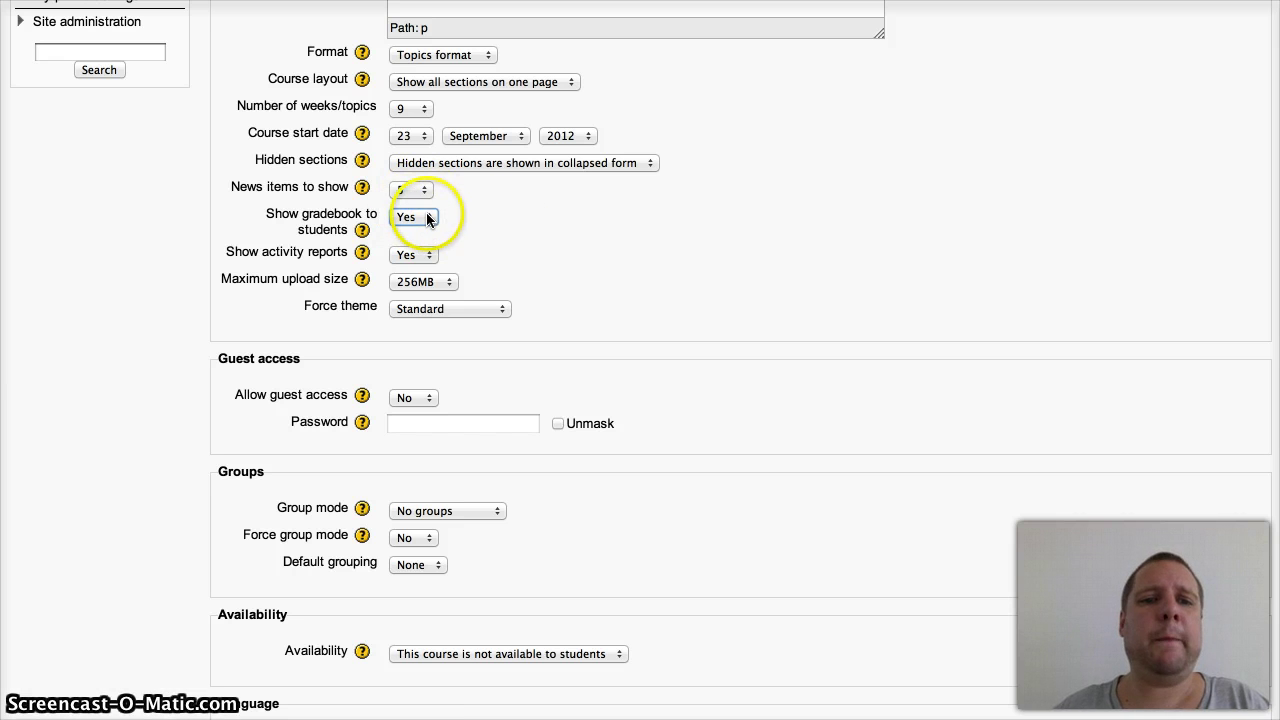
pyautogui.click(428, 217)
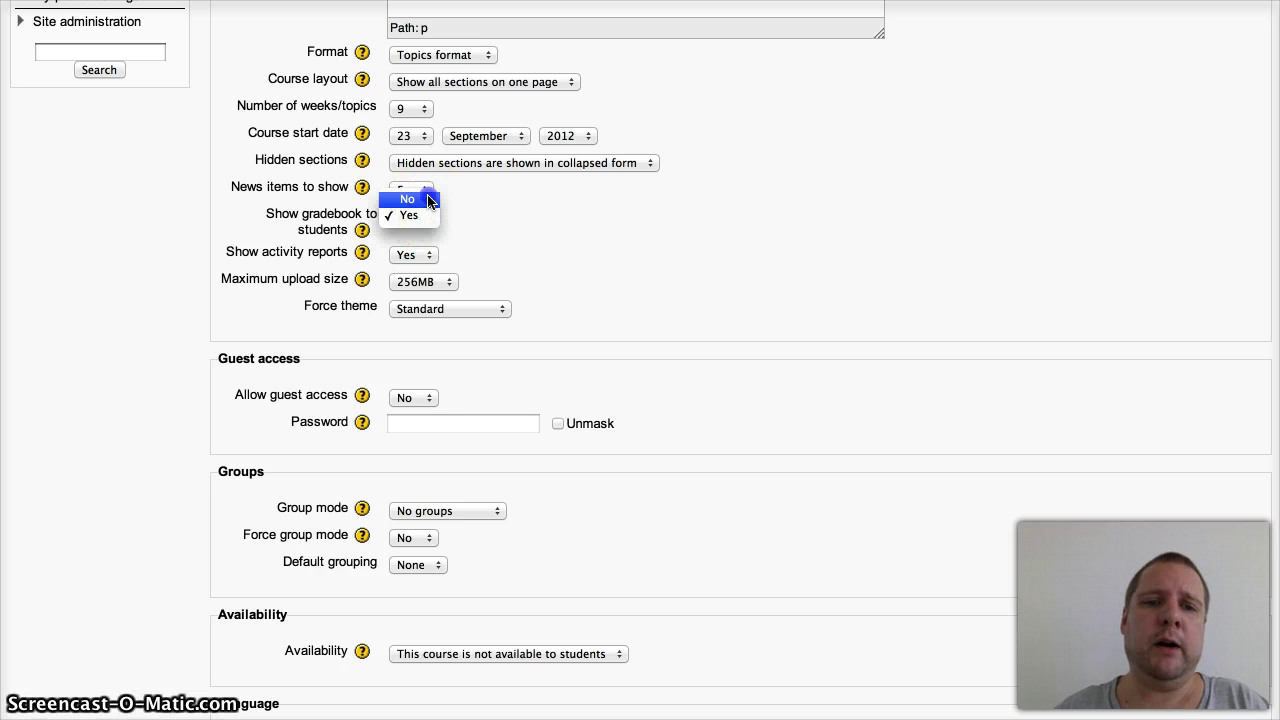
pyautogui.click(498, 230)
pyautogui.click(498, 230)
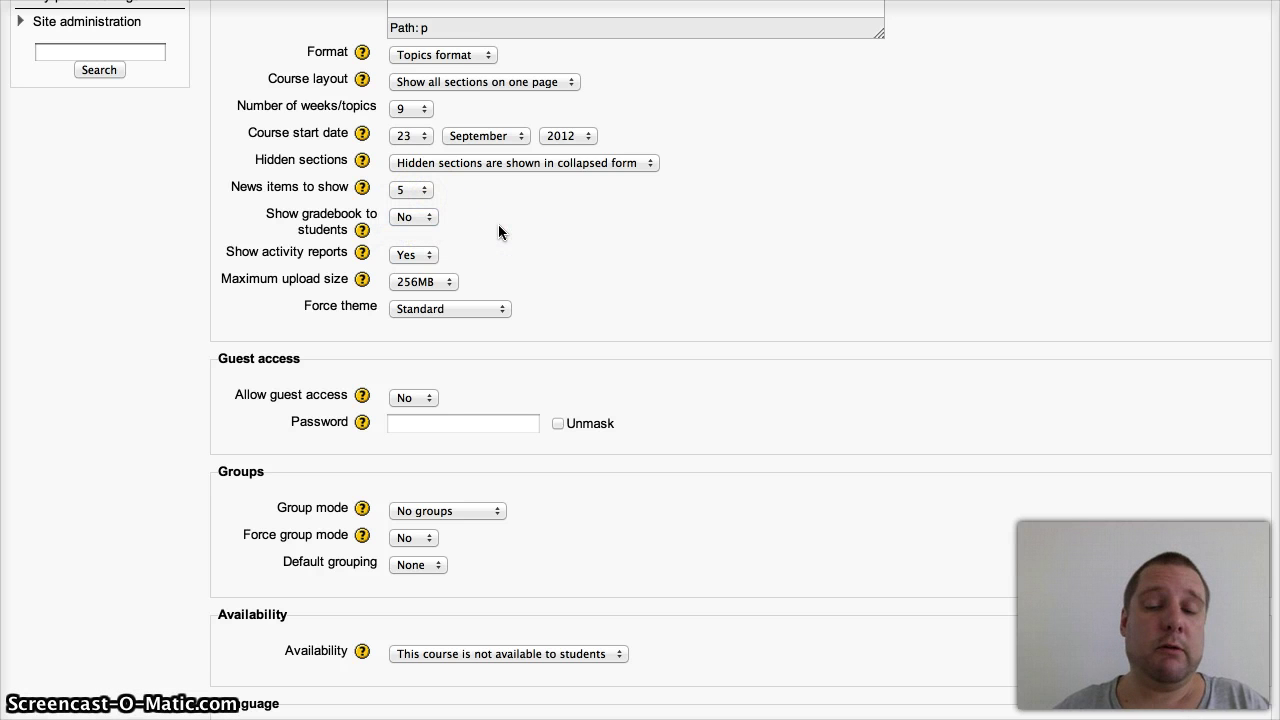
pyautogui.click(415, 217)
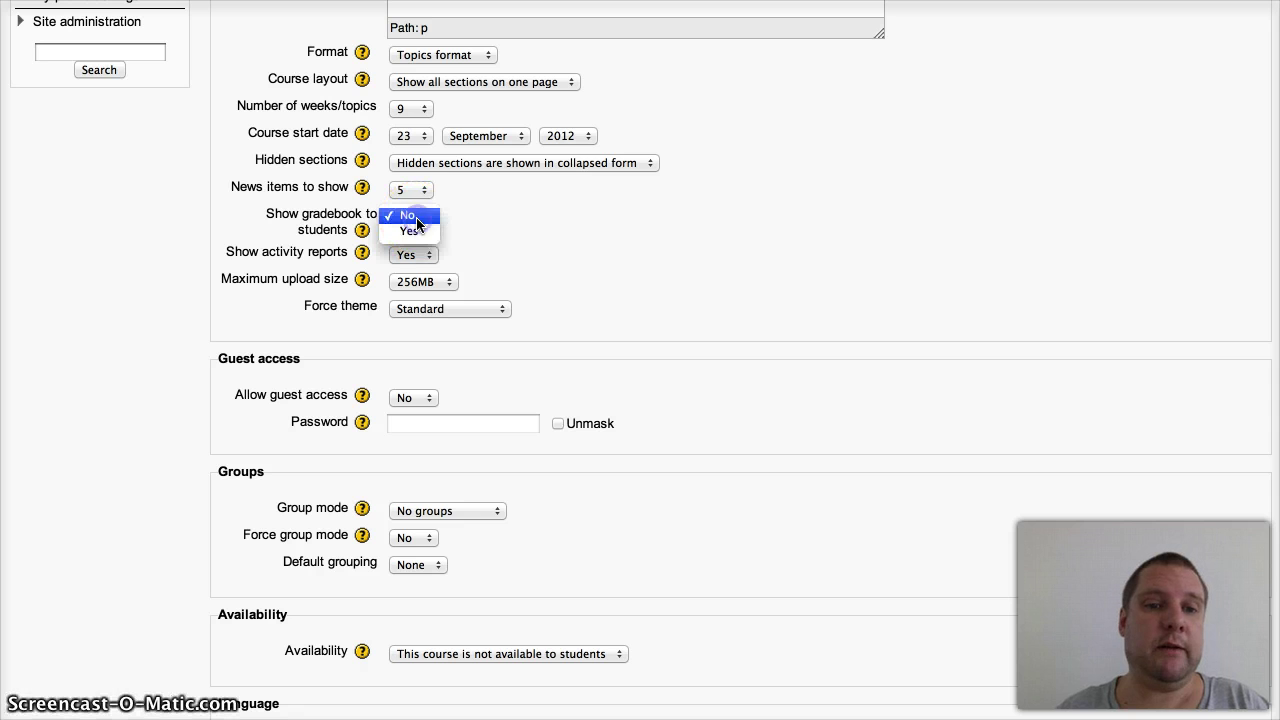
pyautogui.click(420, 231)
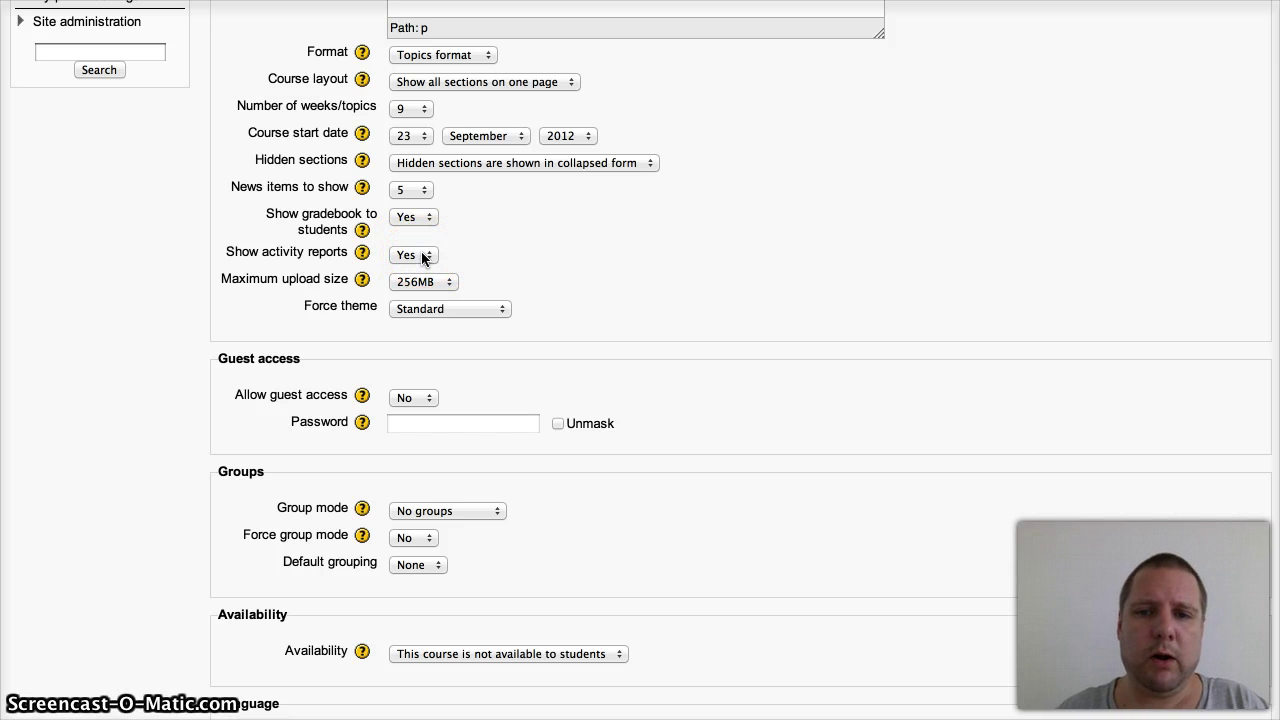
# Examine the available maximum upload sizes and the list of themes that can be forced on the course.
pyautogui.click(428, 281)
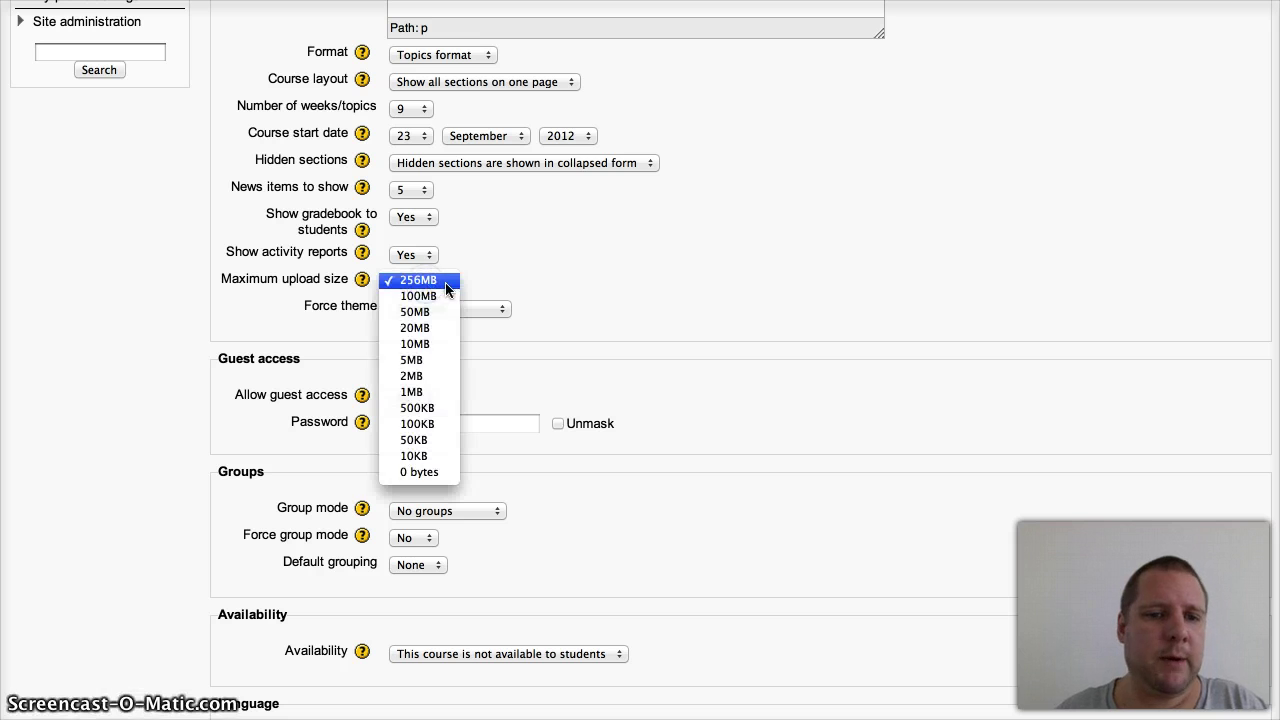
pyautogui.click(436, 346)
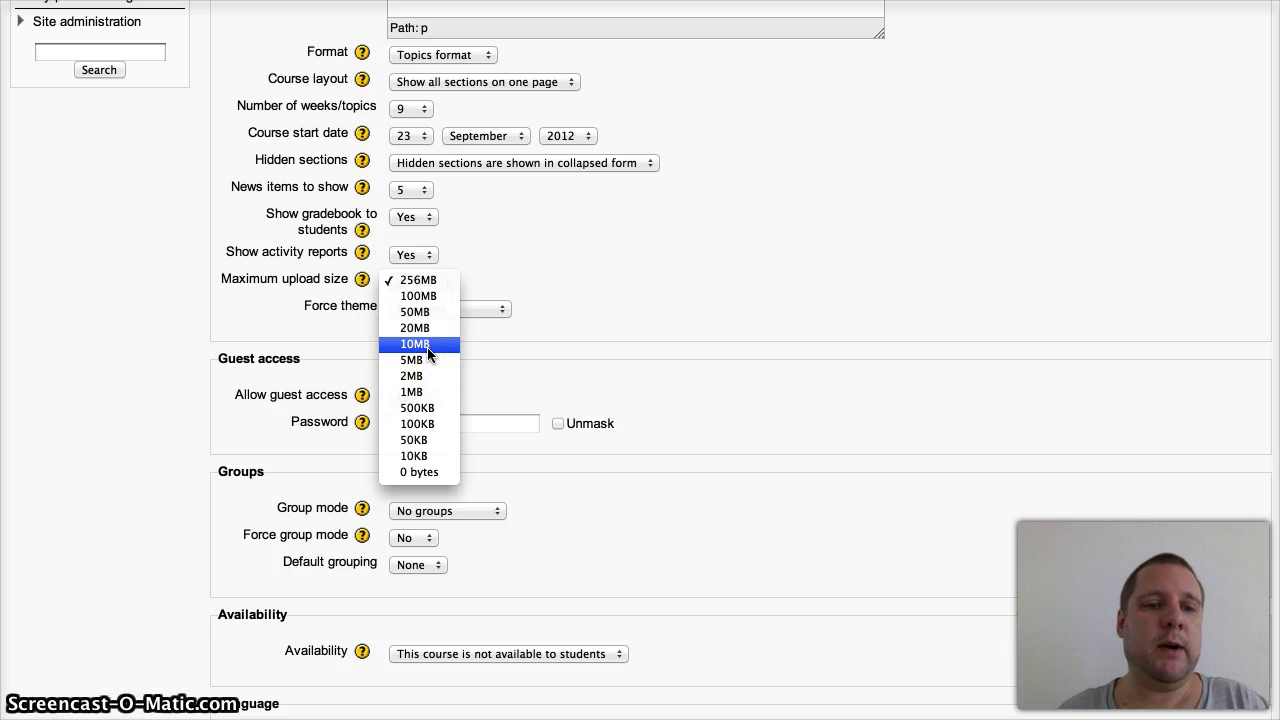
pyautogui.click(522, 293)
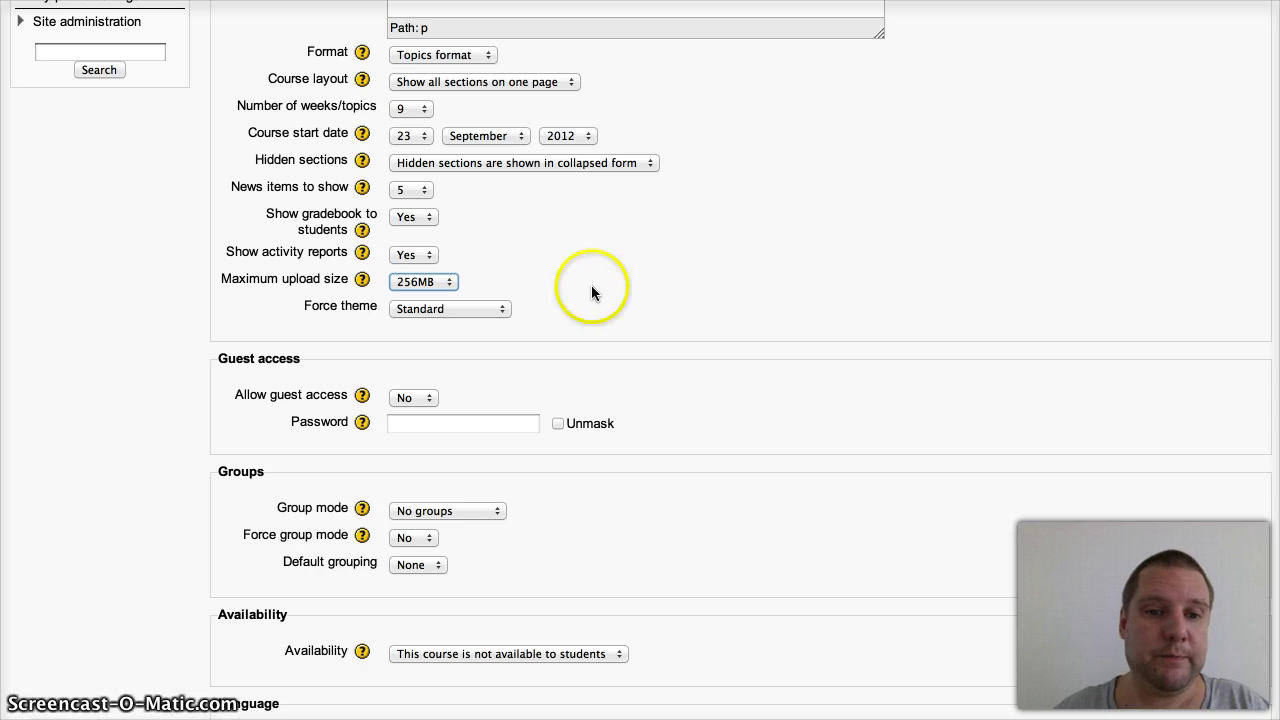
pyautogui.click(428, 309)
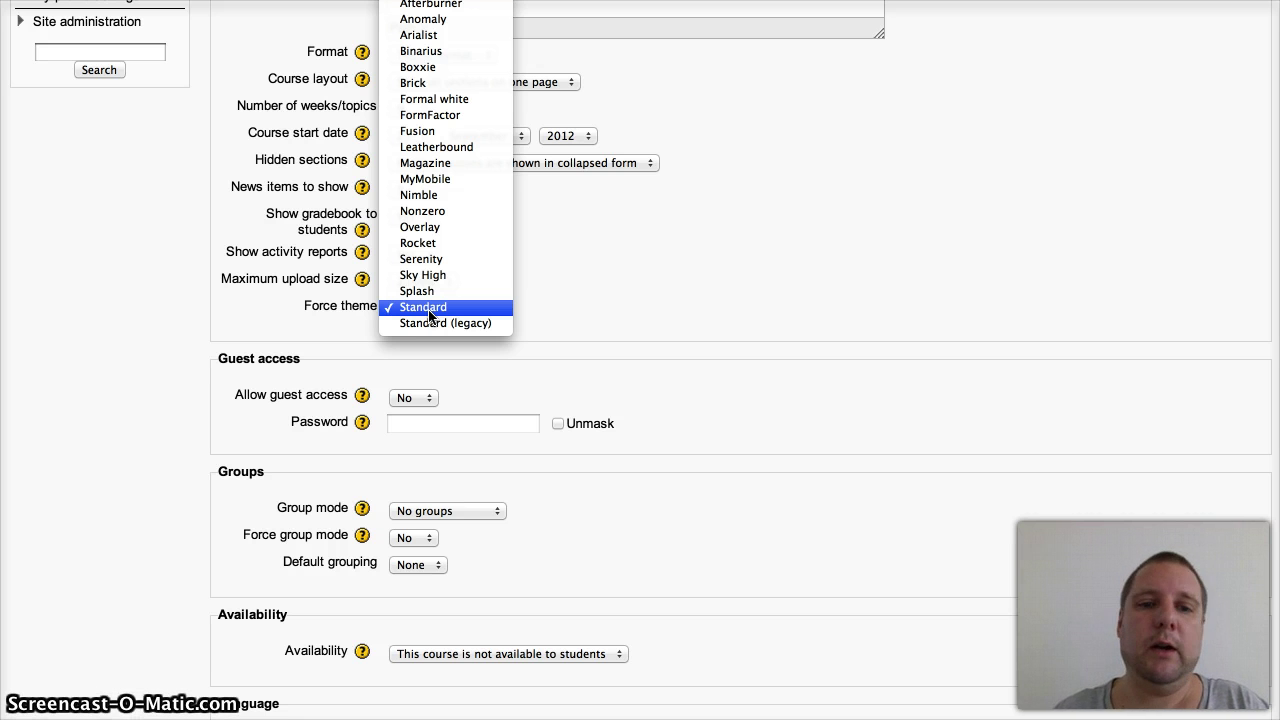
pyautogui.click(592, 316)
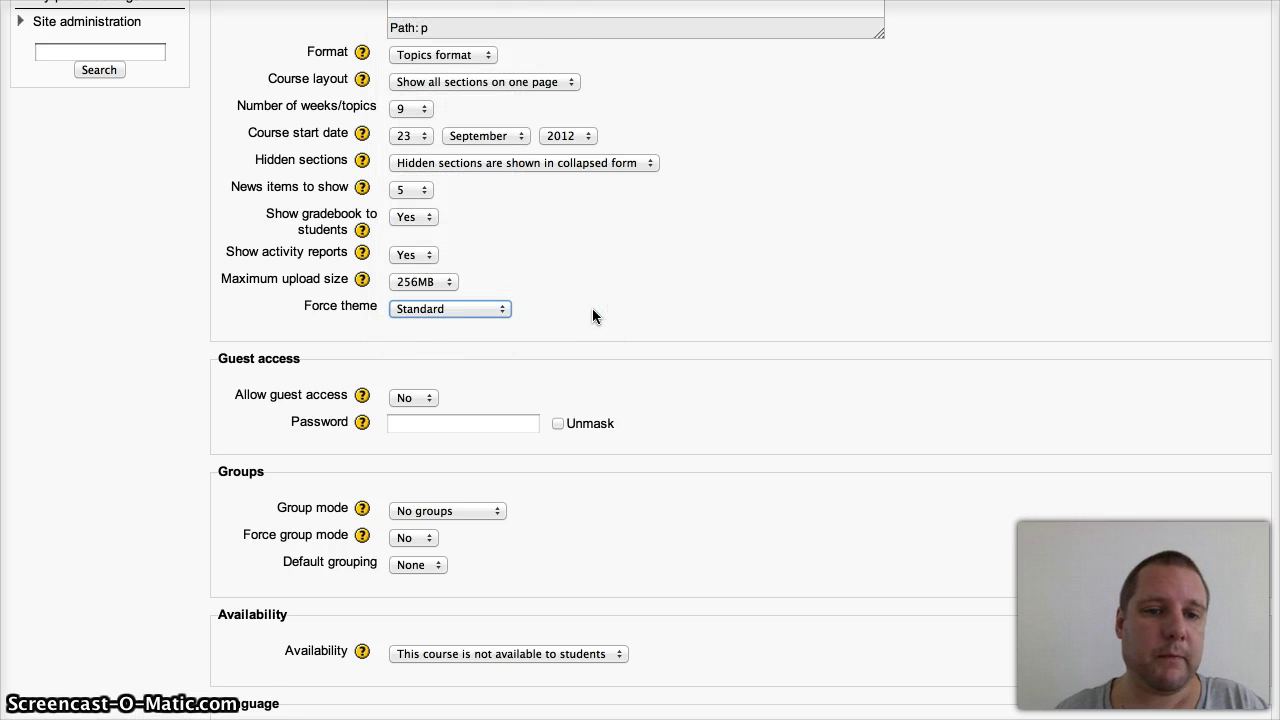
# Allow guest access to the course by setting it to Yes.
pyautogui.click(612, 357)
pyautogui.scroll(-3, 612, 360)
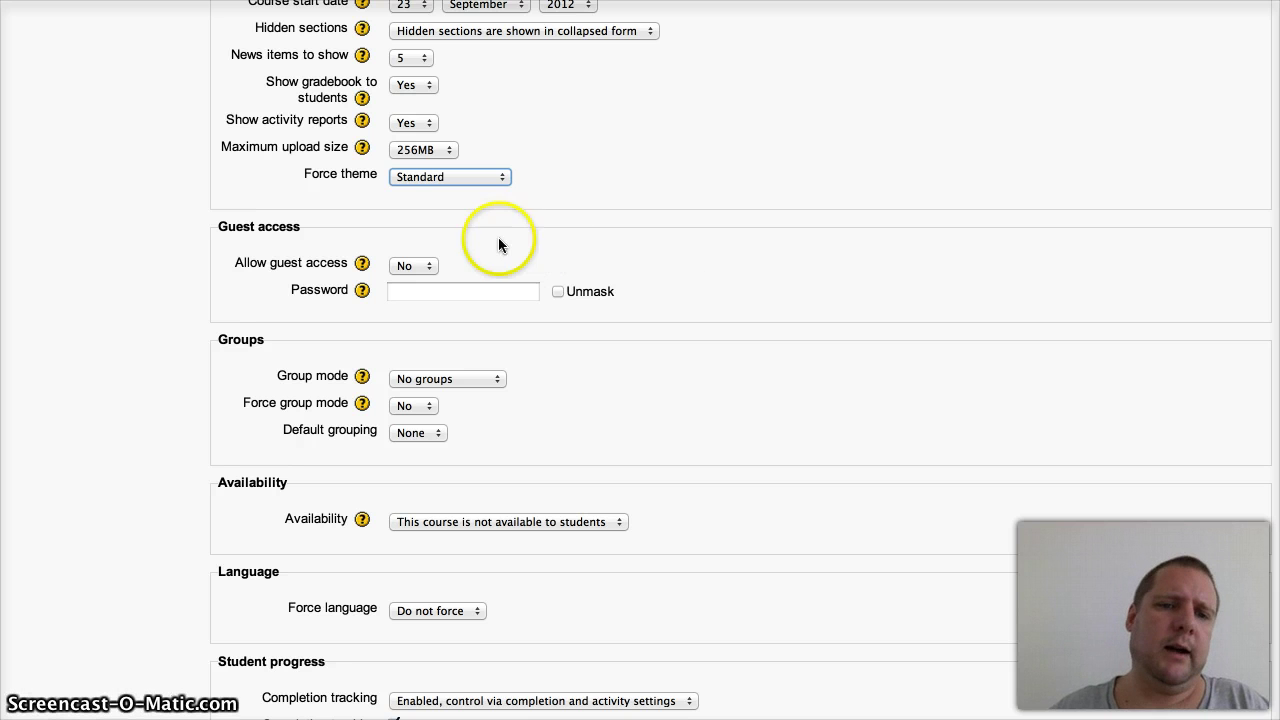
pyautogui.click(419, 266)
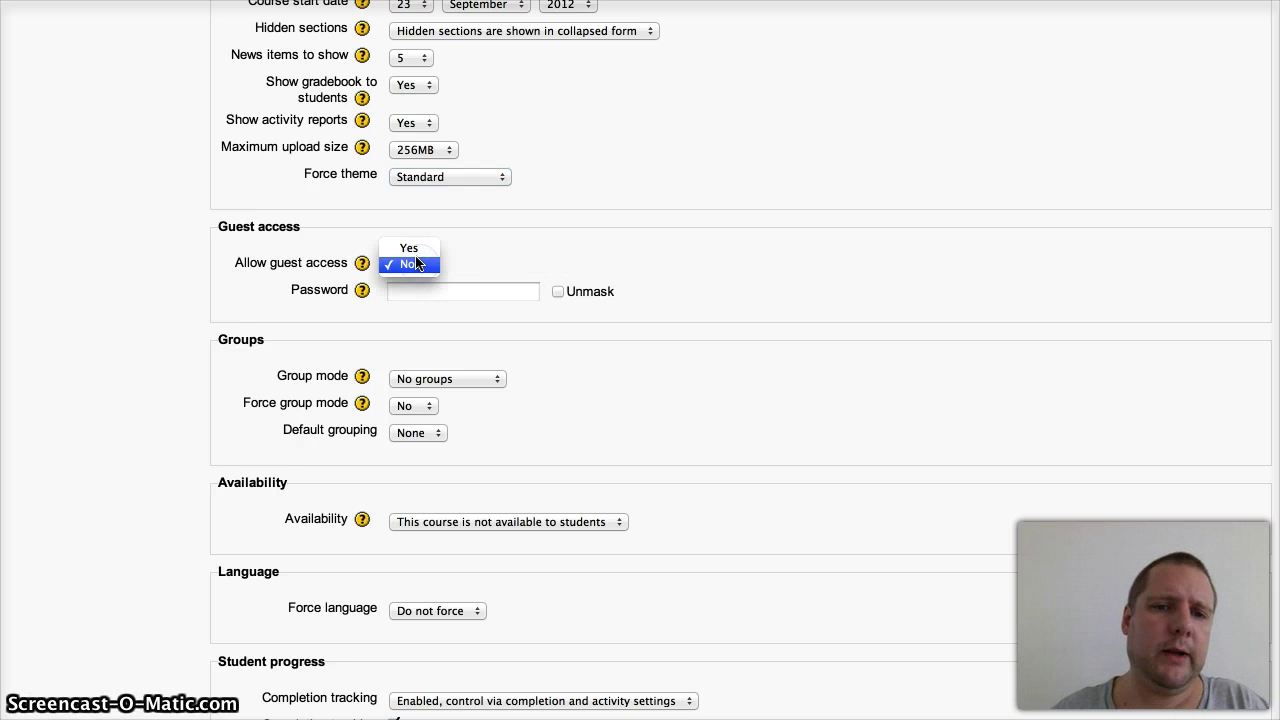
pyautogui.click(415, 250)
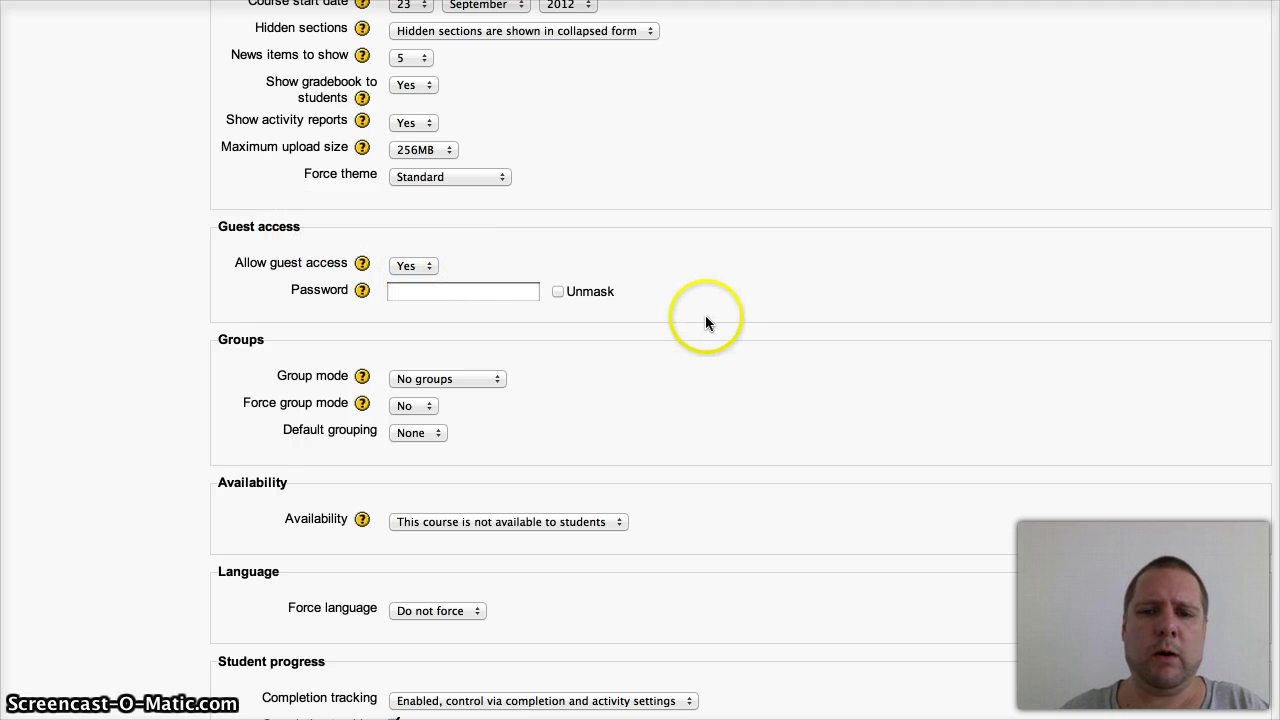
# Check the available group modes and the choices for forcing the group mode on the course.
pyautogui.scroll(-5, 705, 322)
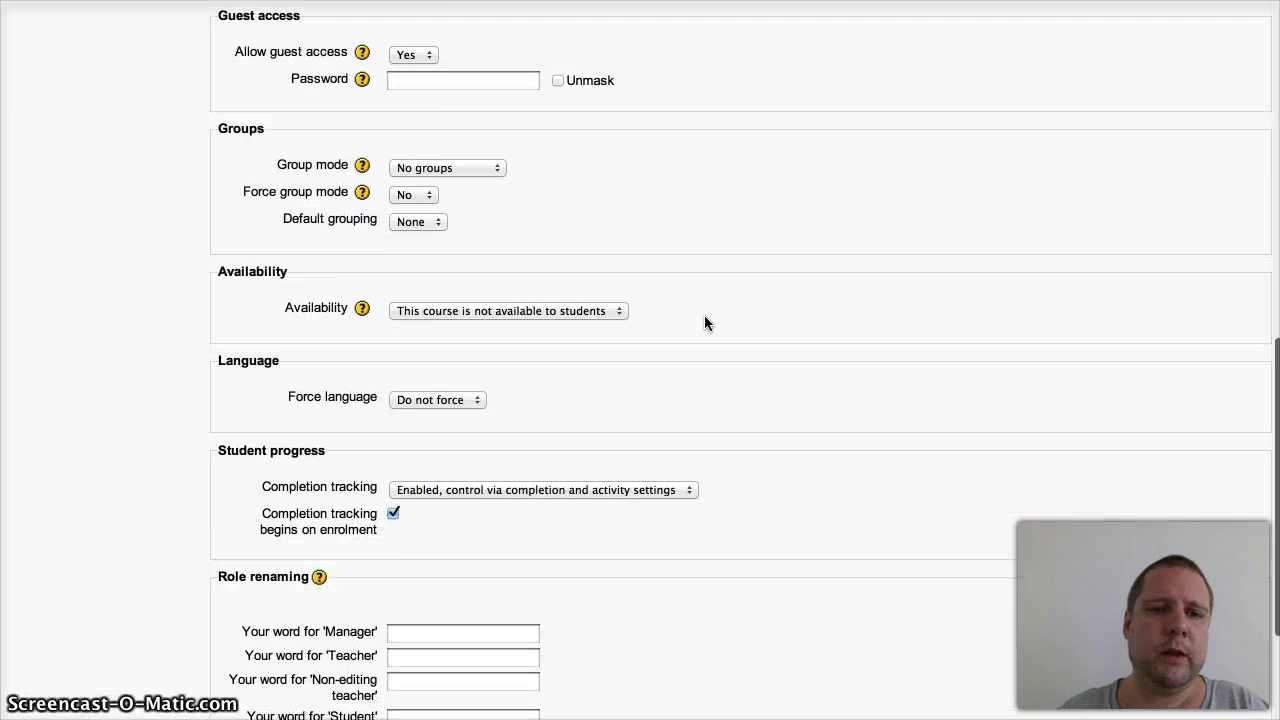
pyautogui.click(476, 169)
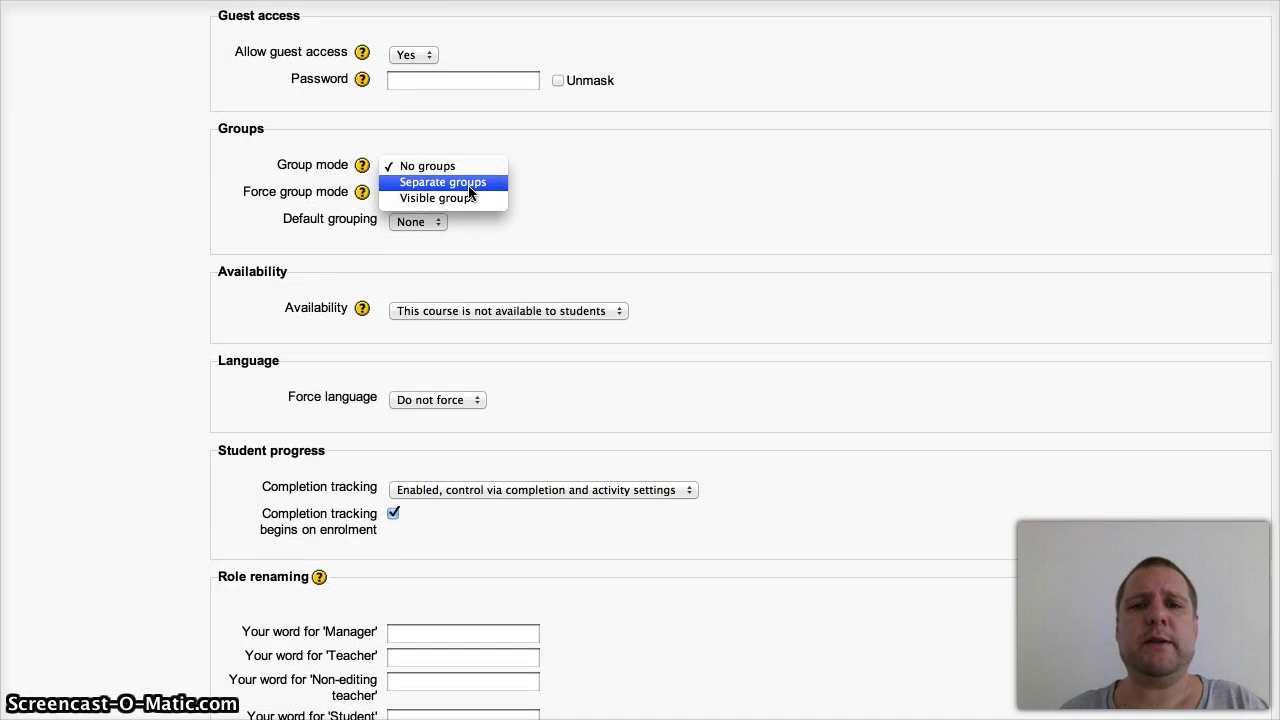
pyautogui.moveTo(470, 192); pyautogui.dragTo(465, 200)
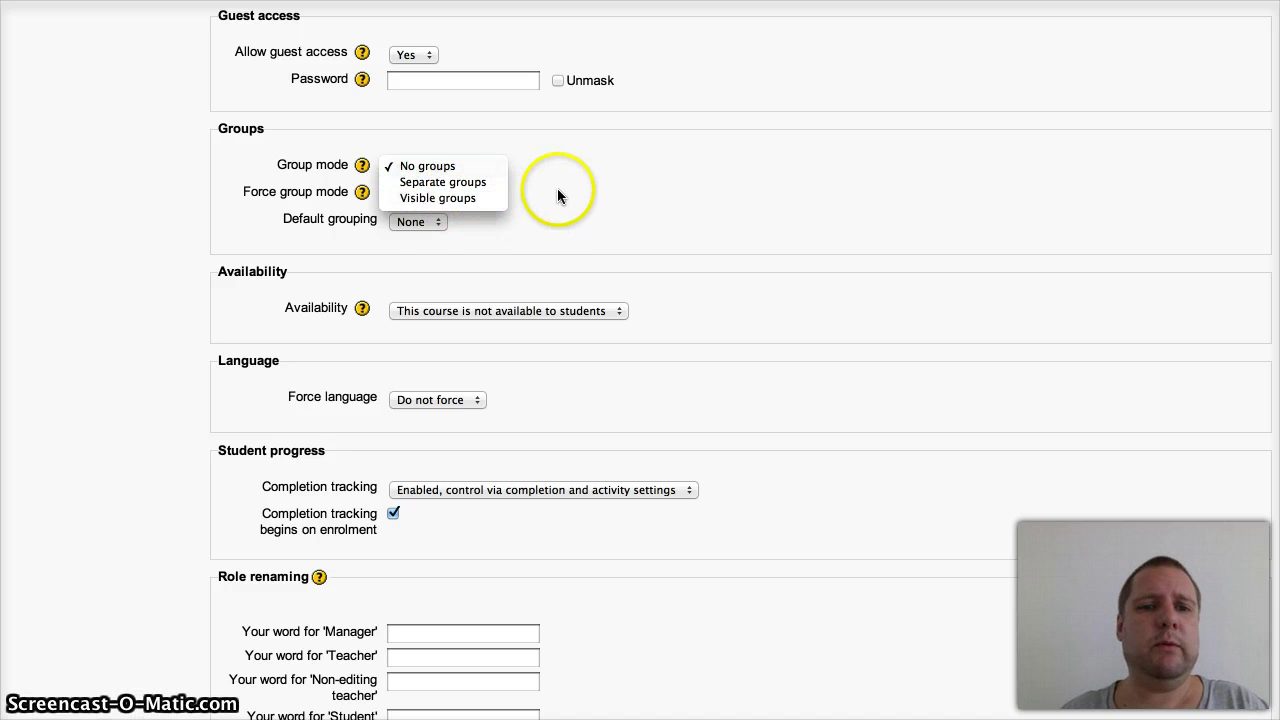
pyautogui.click(557, 189)
pyautogui.click(425, 195)
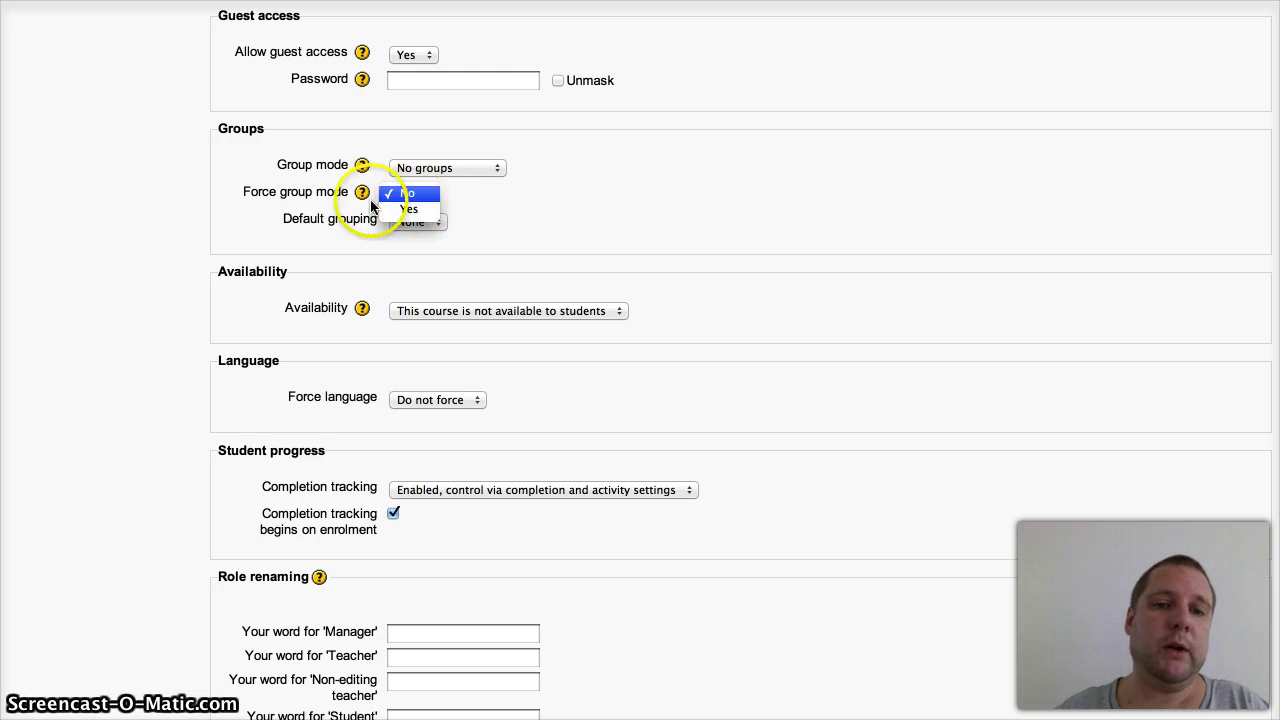
pyautogui.click(411, 193)
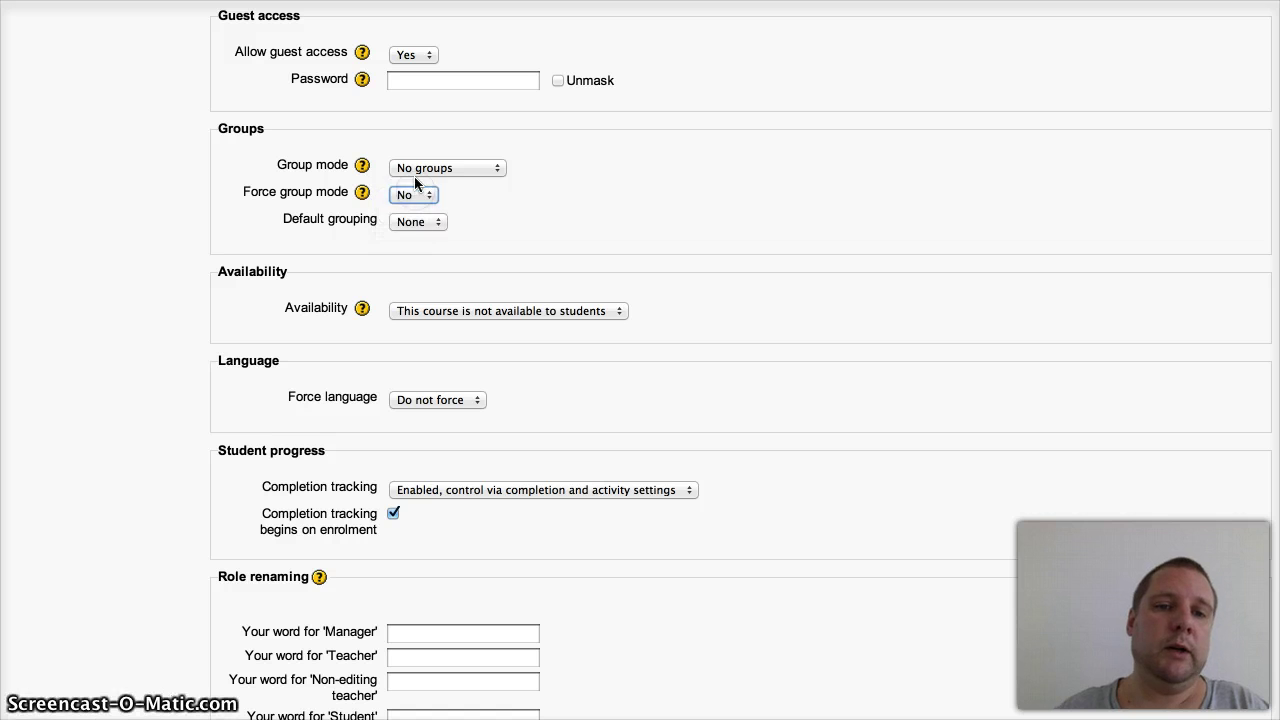
# Set the course's group mode to Separate groups.
pyautogui.click(414, 172)
pyautogui.click(424, 186)
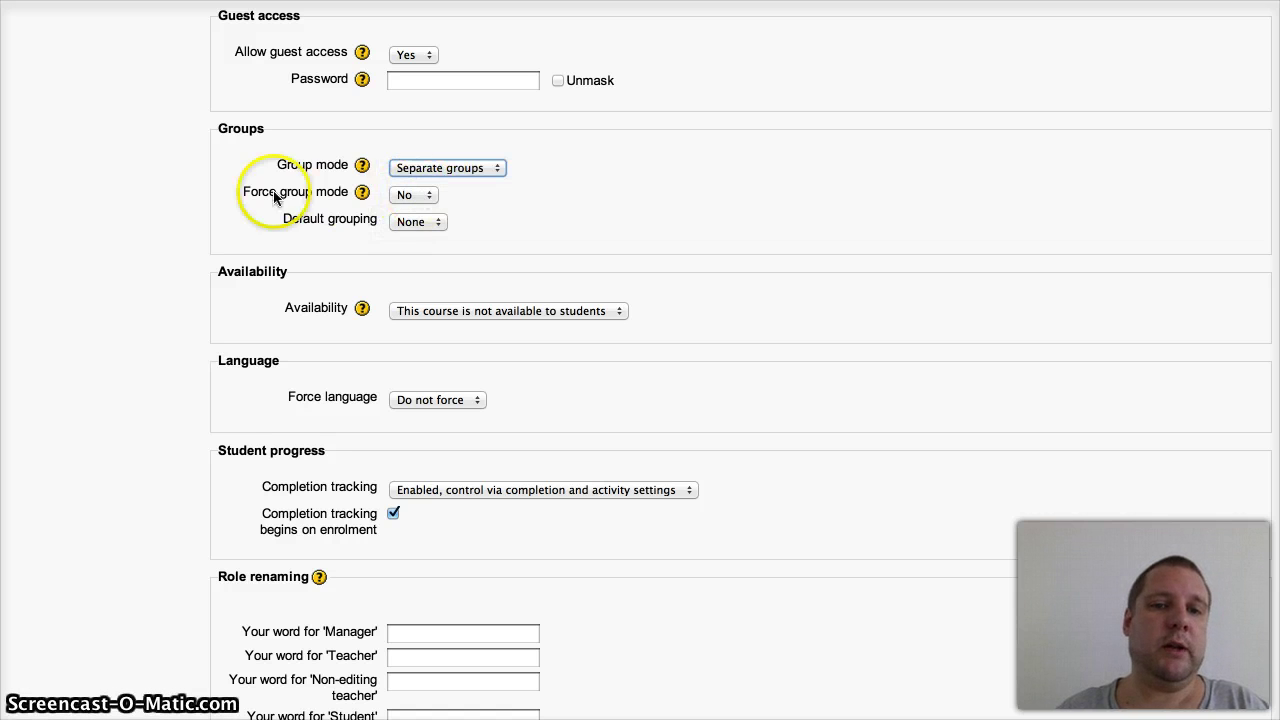
pyautogui.click(575, 230)
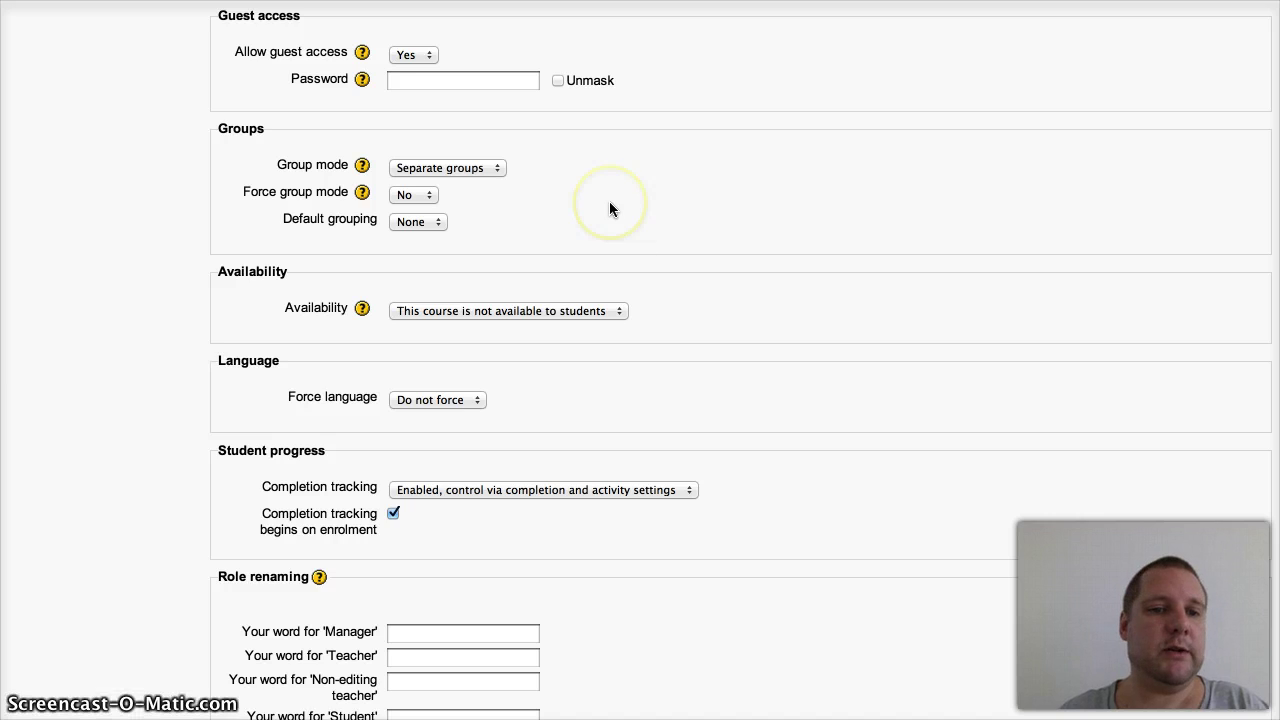
# Check the choices for the default grouping and for the course's availability to students.
pyautogui.scroll(-1, 609, 201)
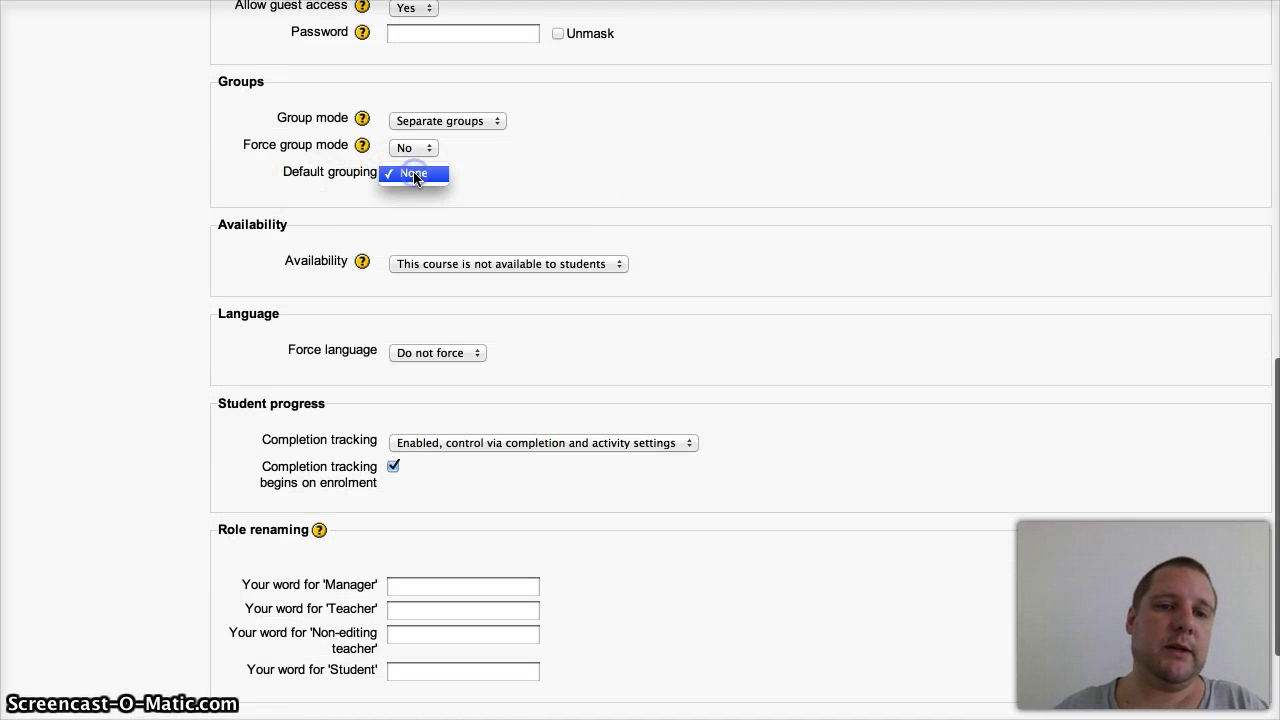
pyautogui.click(467, 181)
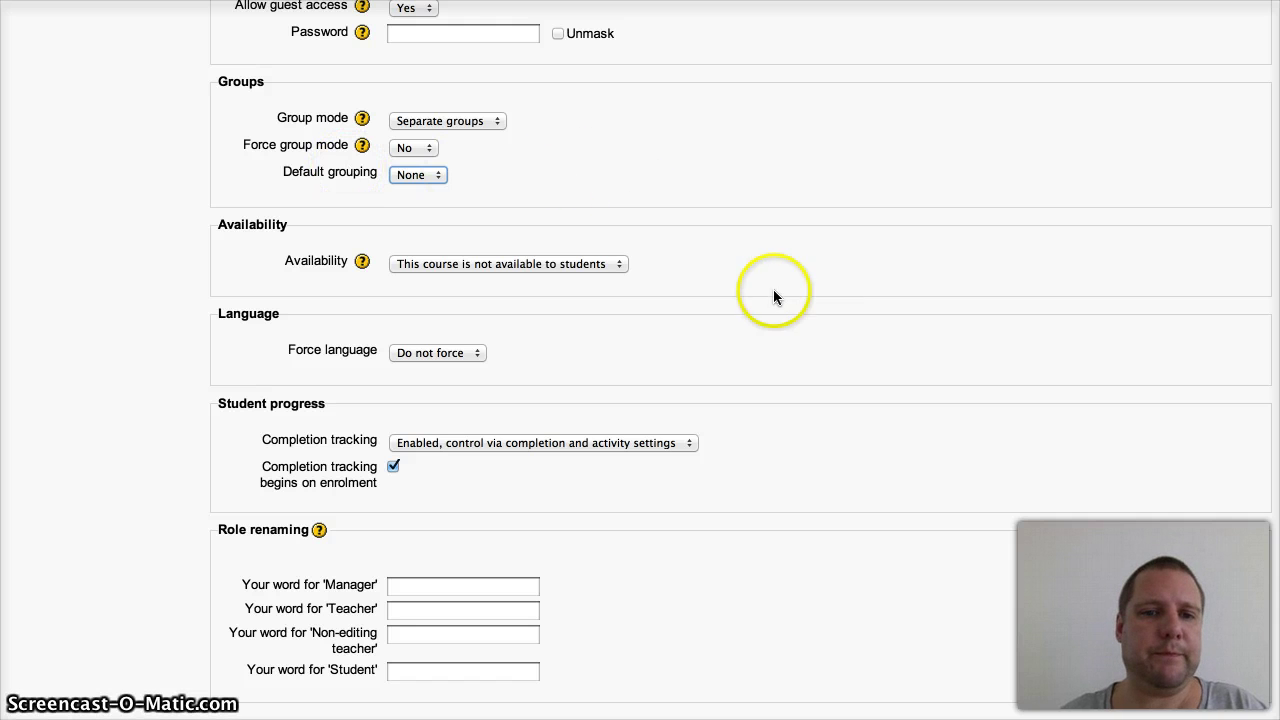
pyautogui.click(527, 266)
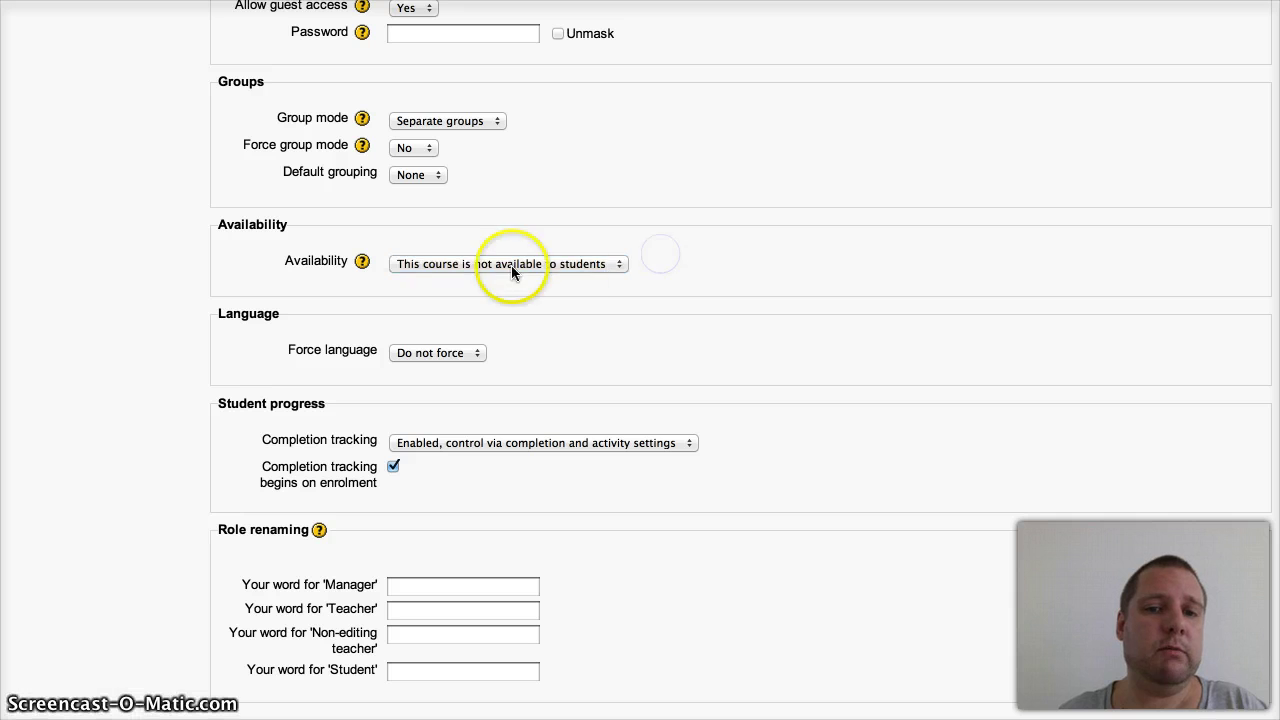
# Check which languages can be forced on the course.
pyautogui.scroll(-1, 718, 355)
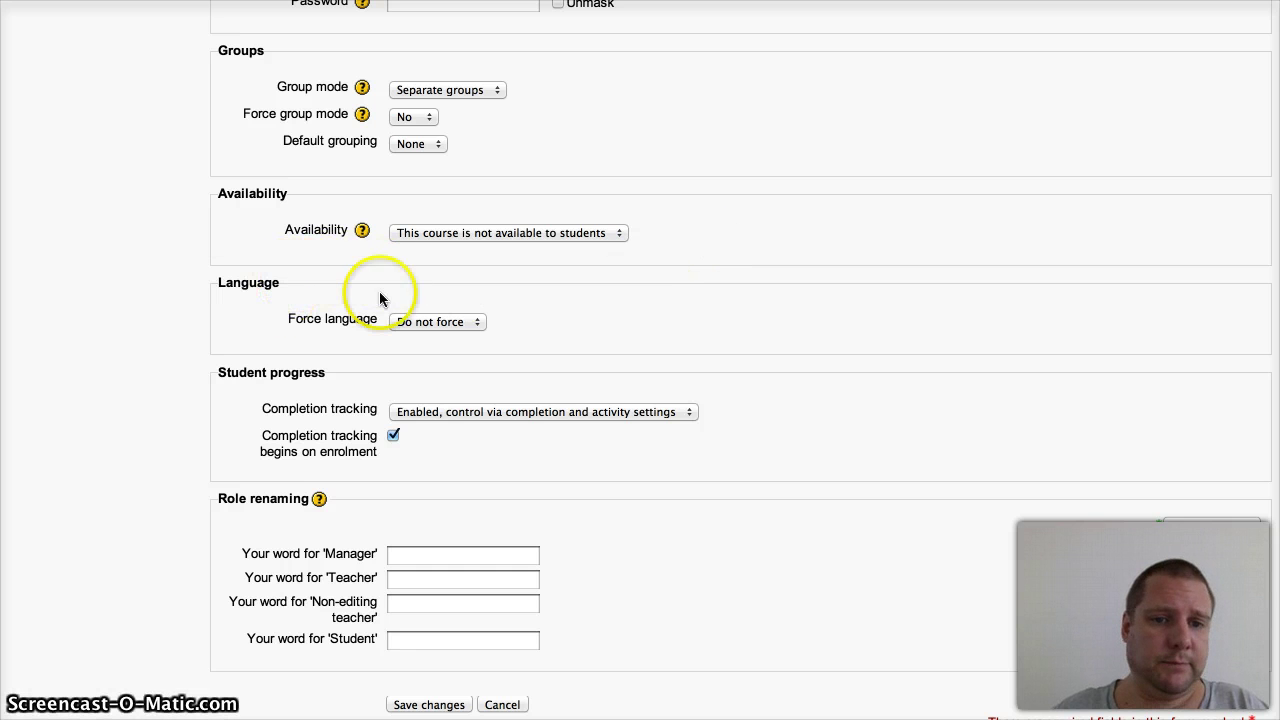
pyautogui.click(448, 325)
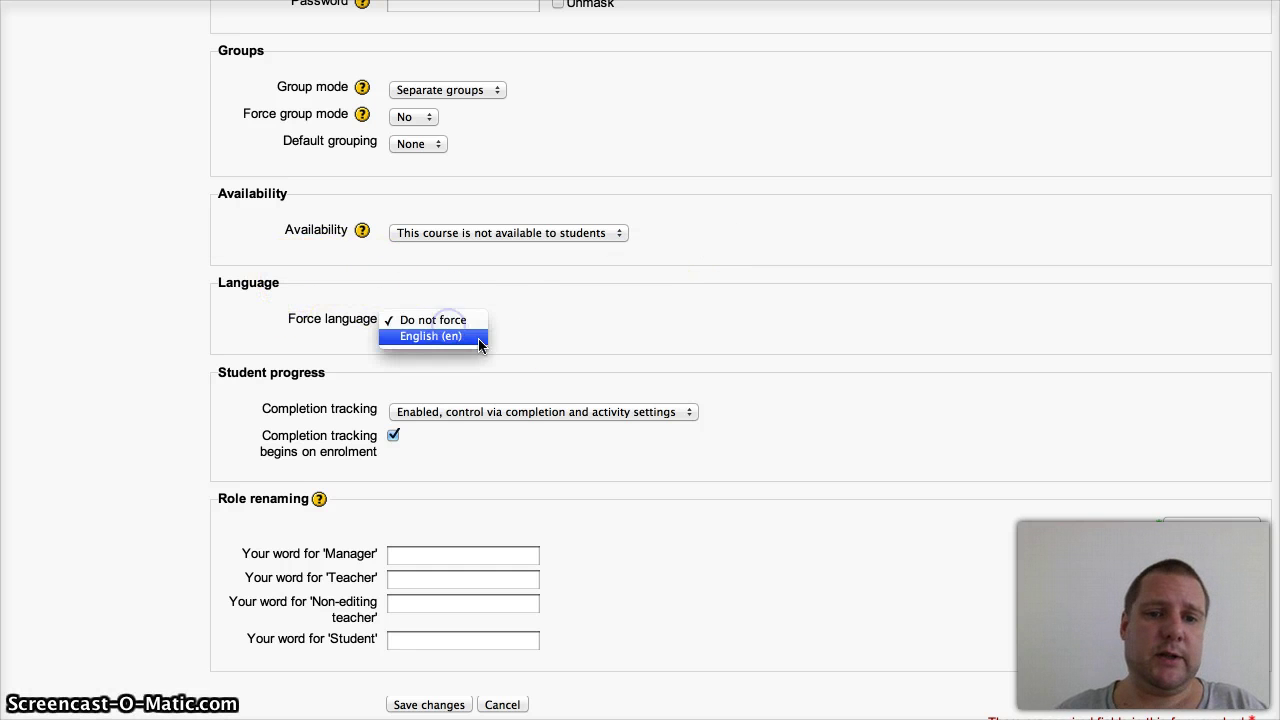
pyautogui.click(598, 290)
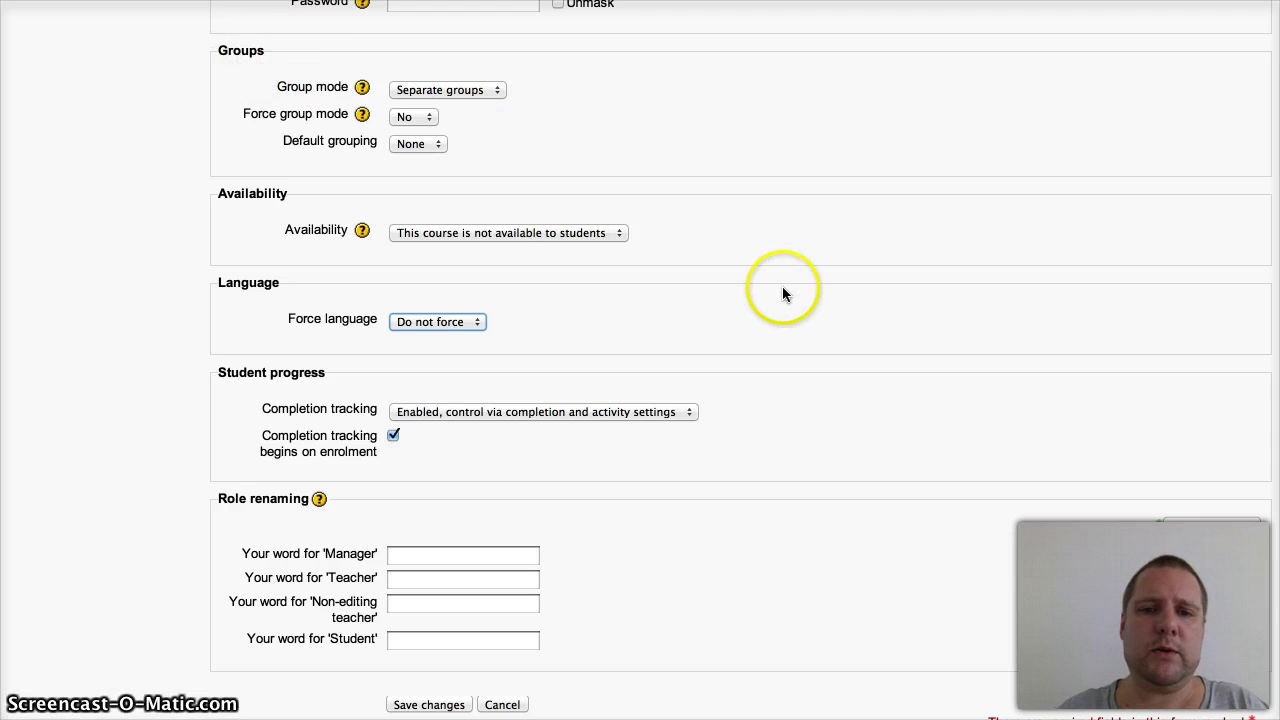
# Examine the student progress and role renaming settings, and activate the field for the course's word for 'Student'.
pyautogui.scroll(-3, 781, 292)
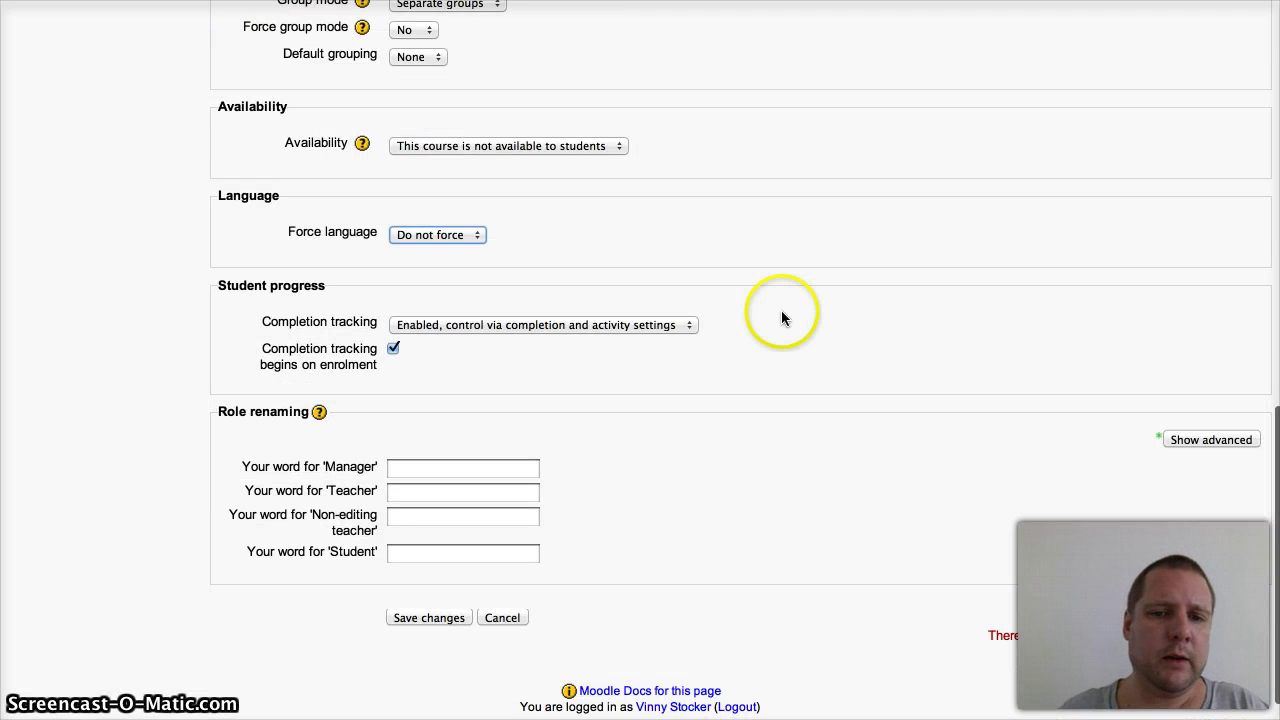
pyautogui.scroll(-1, 782, 314)
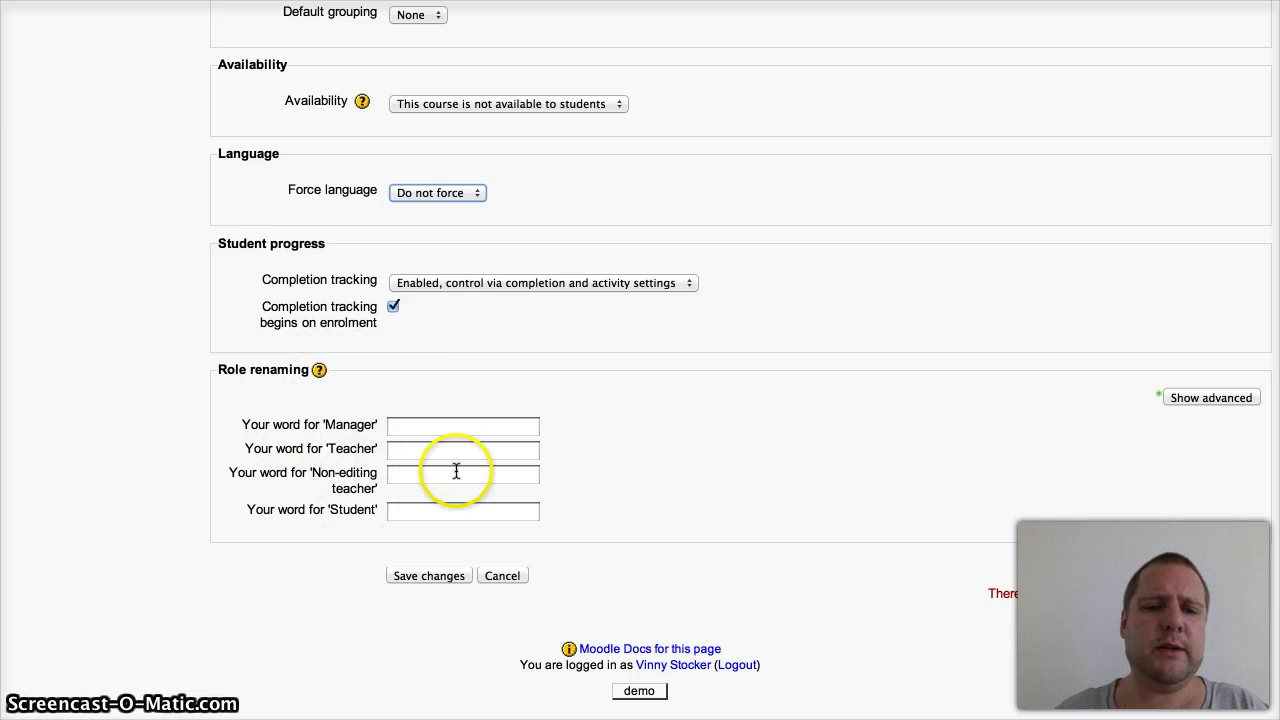
pyautogui.click(391, 514)
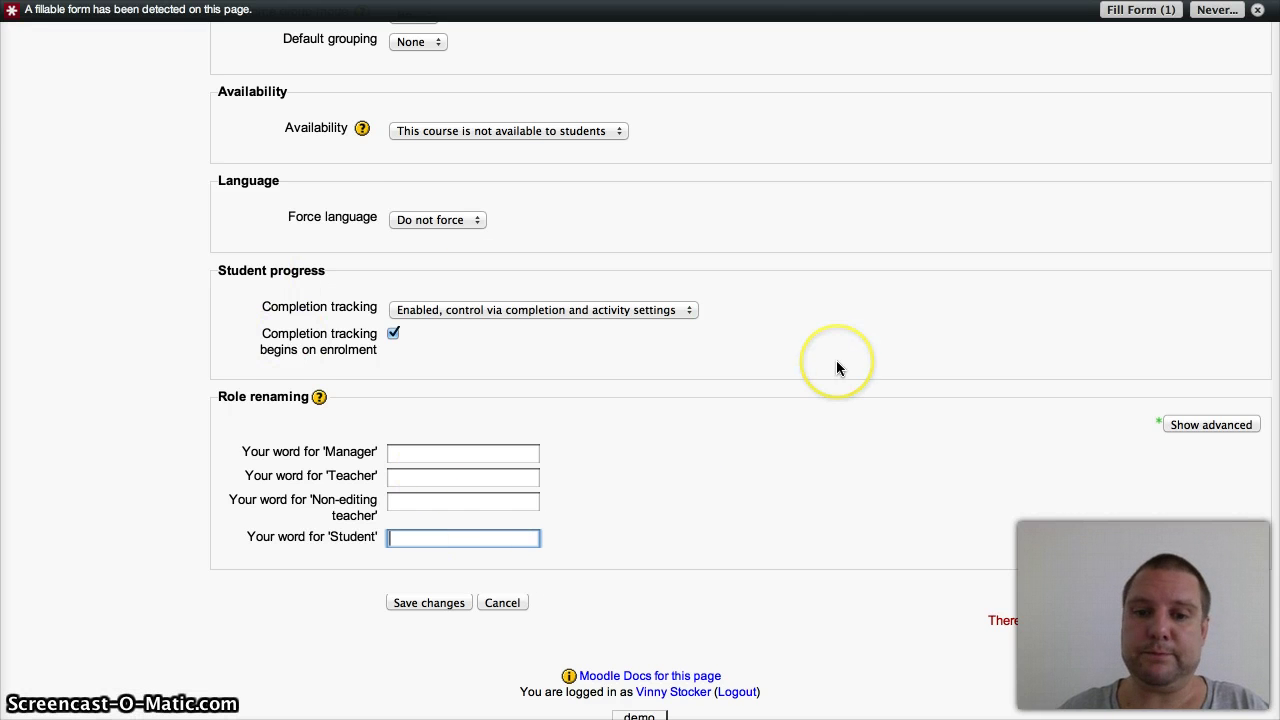
# Review the whole course settings form from the general section down to role renaming.
pyautogui.scroll(10, 837, 366)
pyautogui.scroll(7, 837, 366)
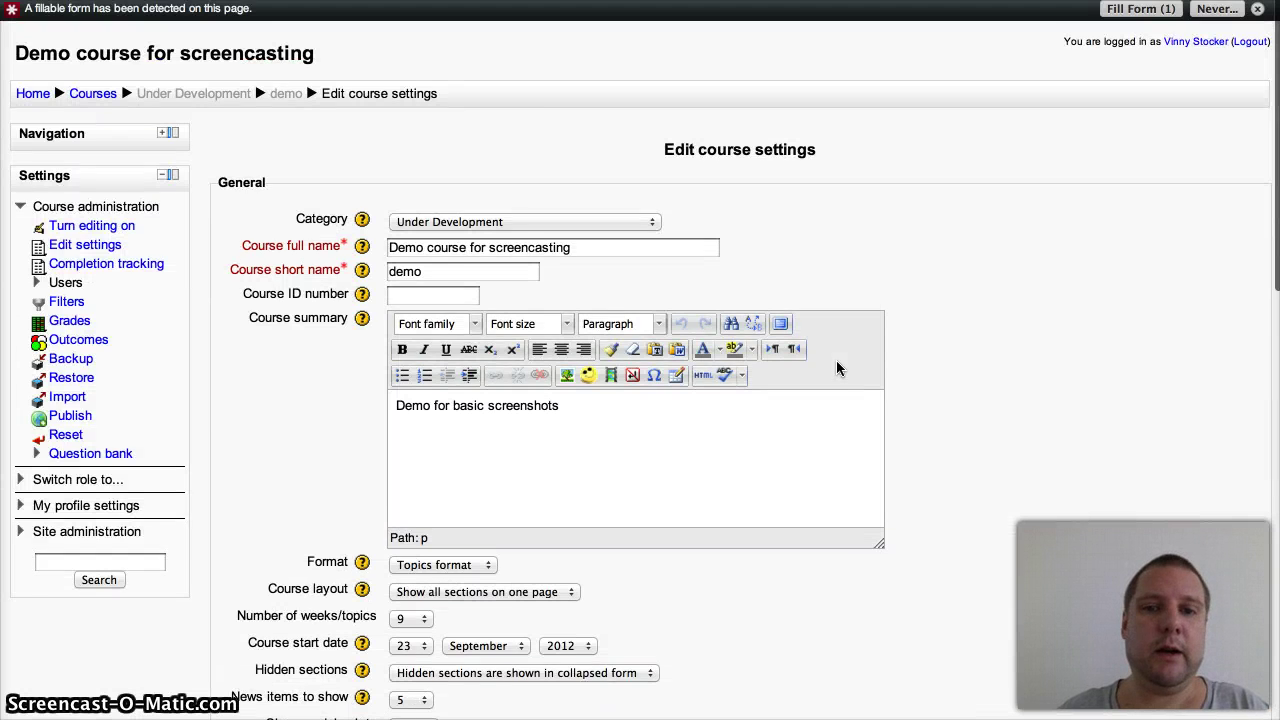
pyautogui.scroll(-10, 837, 368)
pyautogui.scroll(-3, 837, 368)
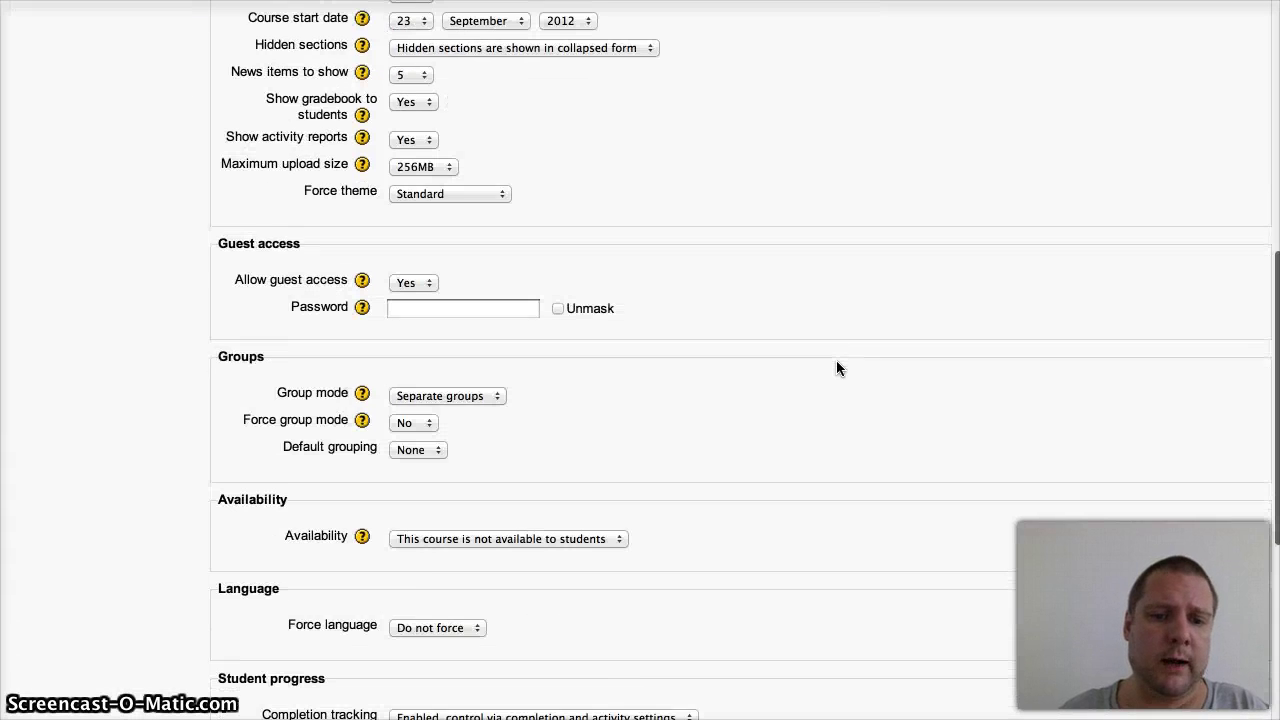
pyautogui.scroll(-3, 820, 366)
pyautogui.scroll(-5, 598, 580)
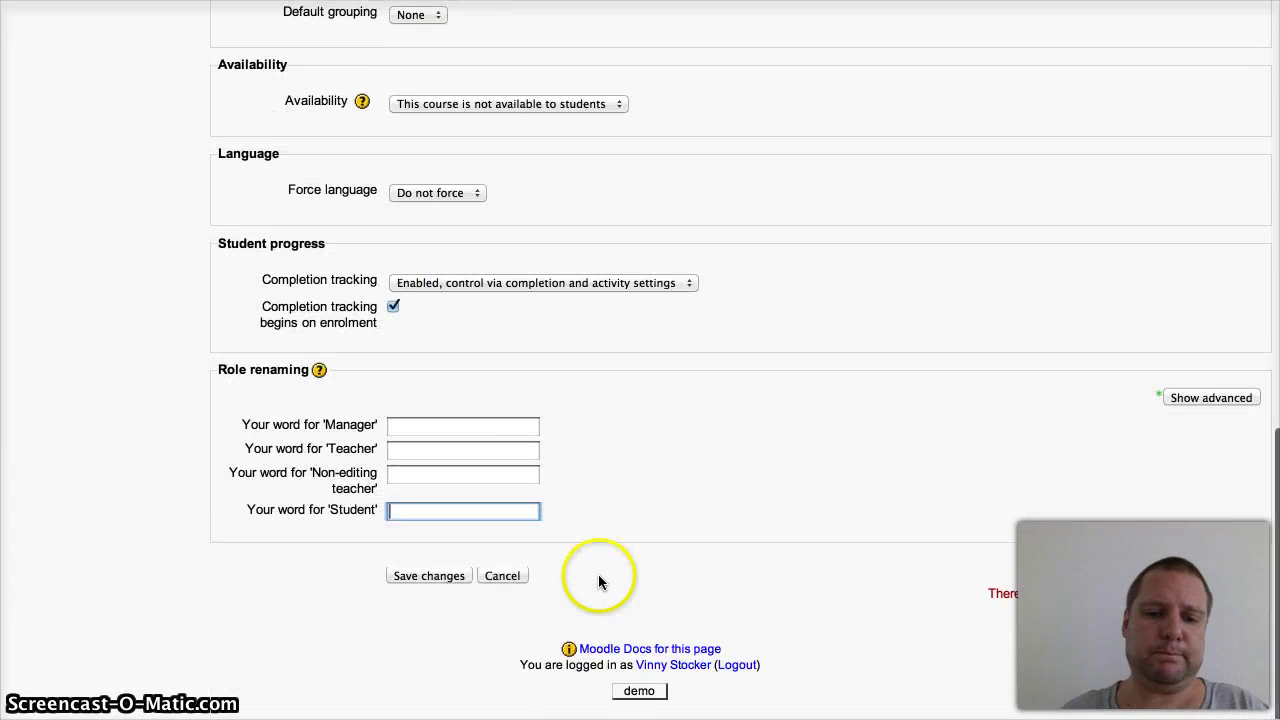